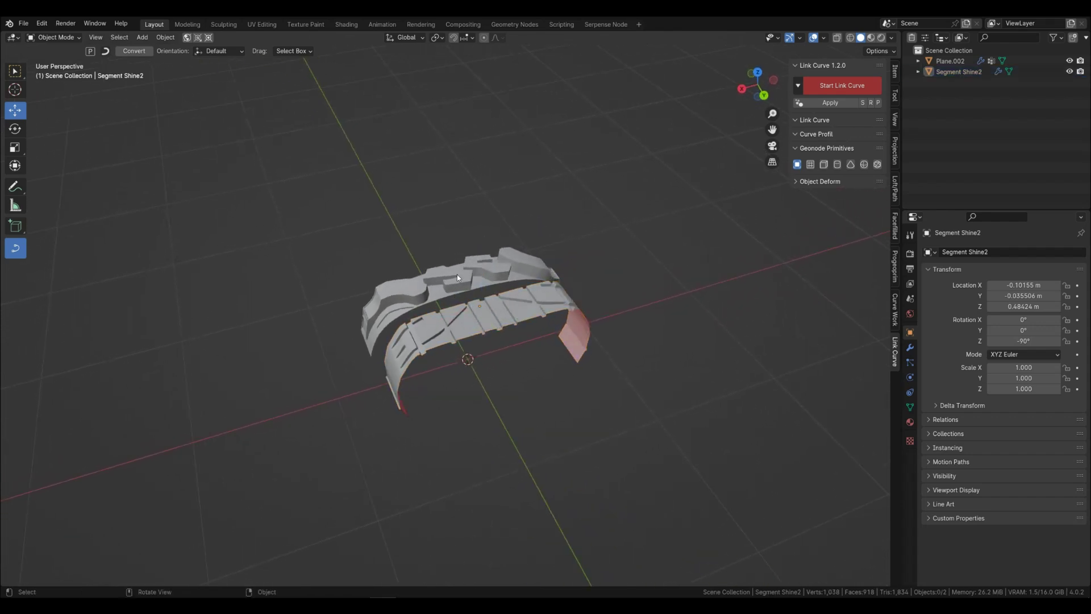
Step: Set the origins of both tyre tread segments, Segment Shine2 and Plane.002, to the centre of their geometry
{"action": "left_click", "coordinate": [476, 309]}
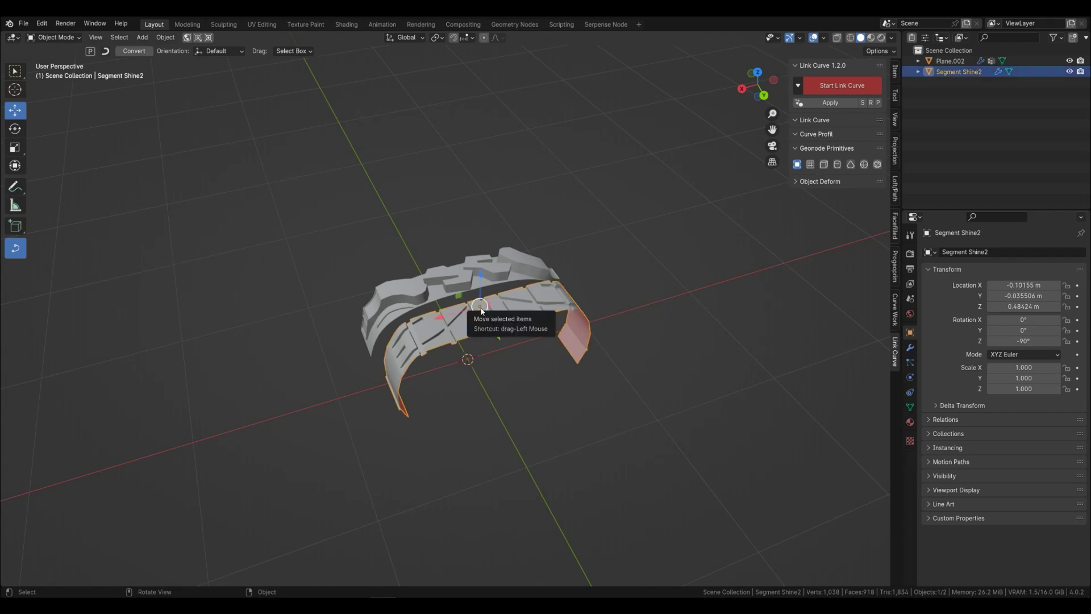
{"action": "left_click", "coordinate": [878, 105]}
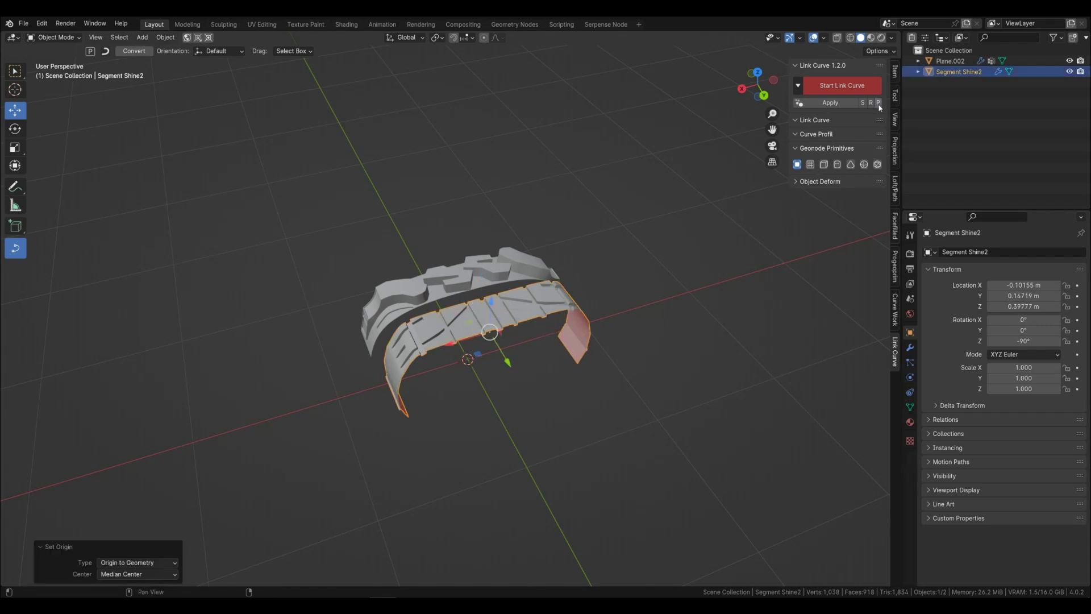
{"action": "middle_click_drag", "start_coordinate": [562, 335], "coordinate": [487, 291]}
{"action": "left_click", "coordinate": [489, 293]}
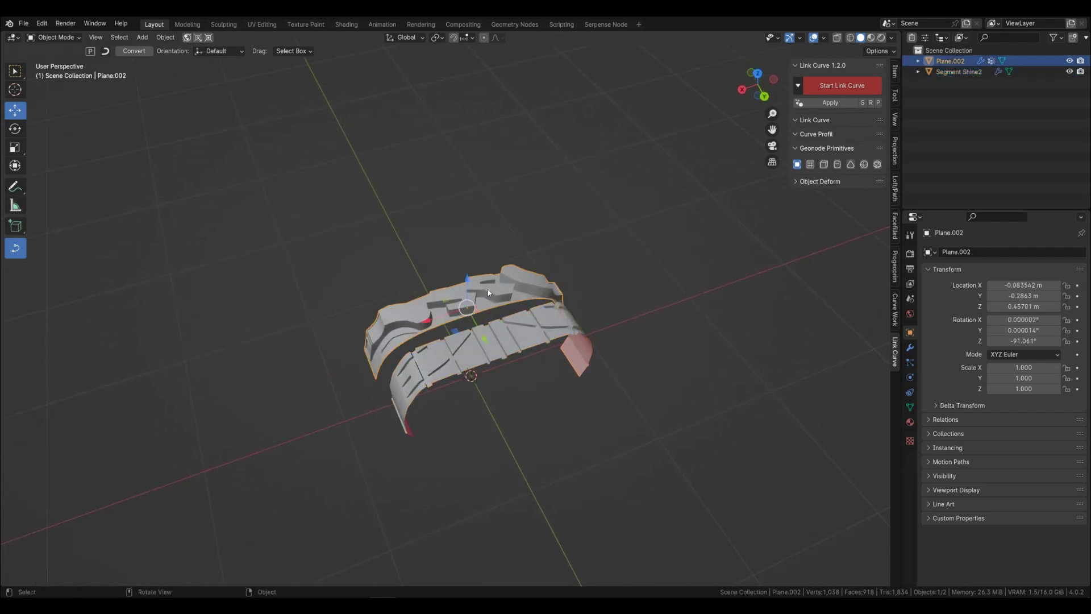
{"action": "left_click", "coordinate": [878, 104]}
Step: Apply the rotation of both tread segments, Segment Shine2 and Plane.002
{"action": "left_click", "coordinate": [495, 360]}
{"action": "middle_click_drag", "start_coordinate": [494, 360], "coordinate": [500, 336]}
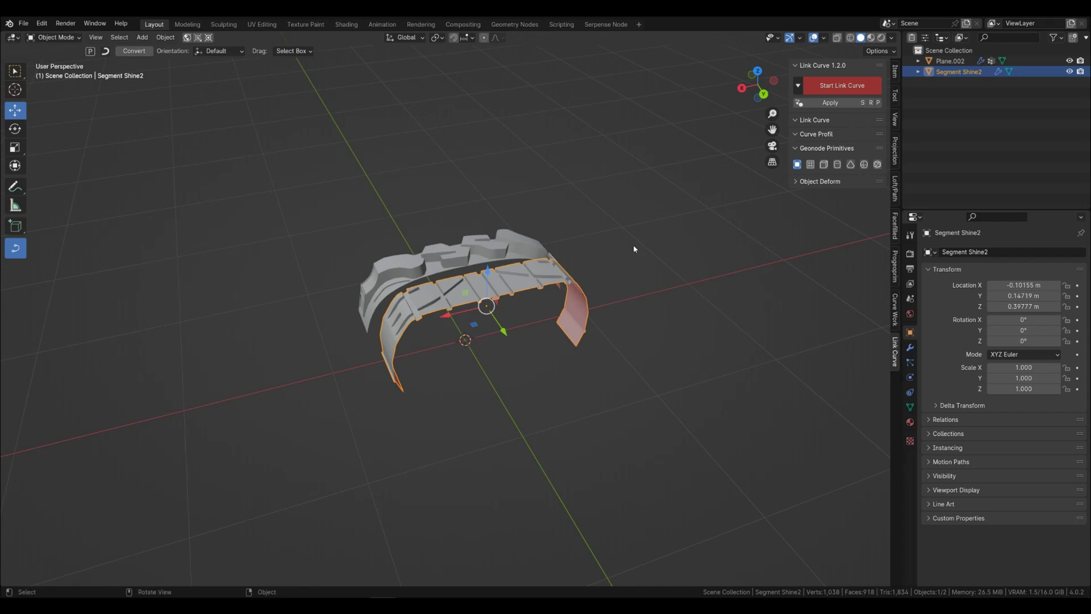
{"action": "left_click", "coordinate": [497, 257]}
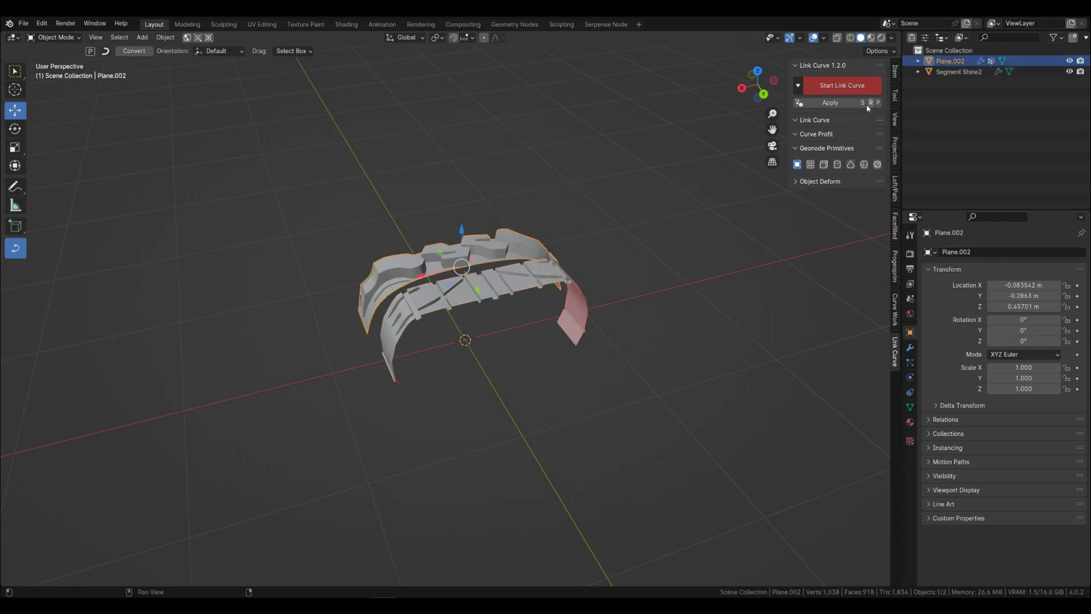
Step: Move both tread segments together about 6.4 m along the negative X axis, clear of the world origin
{"action": "scroll", "coordinate": [571, 331], "scroll_direction": "down", "scroll_amount": 5}
{"action": "left_click", "coordinate": [571, 331]}
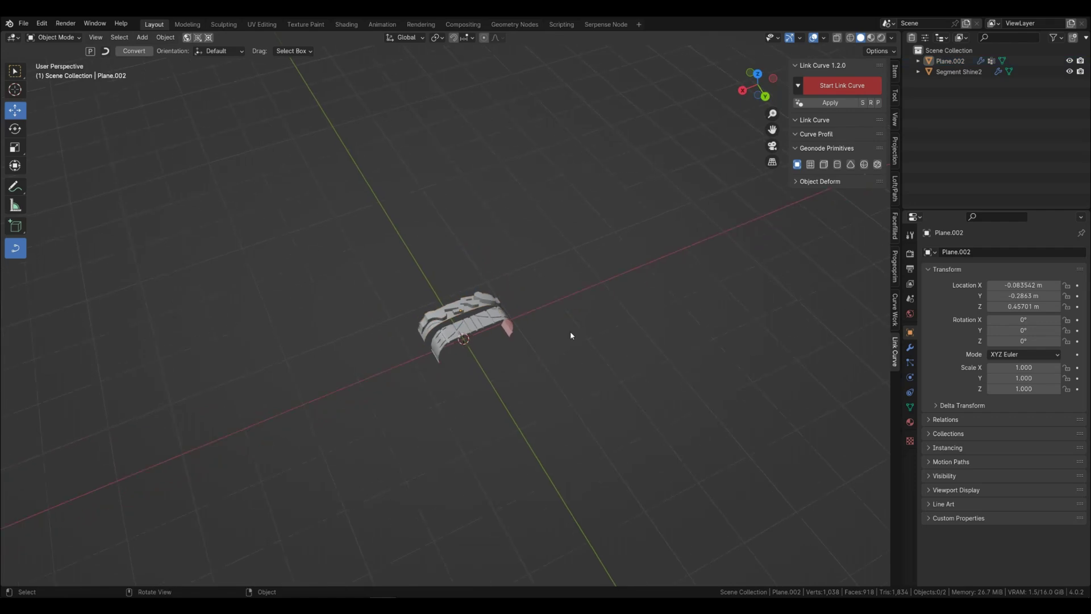
{"action": "middle_click_drag", "start_coordinate": [570, 331], "coordinate": [557, 351]}
{"action": "scroll", "coordinate": [556, 351], "scroll_direction": "up", "scroll_amount": 2}
{"action": "key", "text": "a"}
{"action": "left_click_drag", "start_coordinate": [405, 336], "coordinate": [815, 281]}
{"action": "scroll", "coordinate": [816, 281], "scroll_direction": "down", "scroll_amount": 2}
{"action": "left_click_drag", "start_coordinate": [712, 288], "coordinate": [765, 279]}
{"action": "left_click", "coordinate": [561, 270]}
Step: Add a Bezier circle at the world origin, scale it up to more than twice its size and apply the scale
{"action": "left_click", "coordinate": [798, 86]}
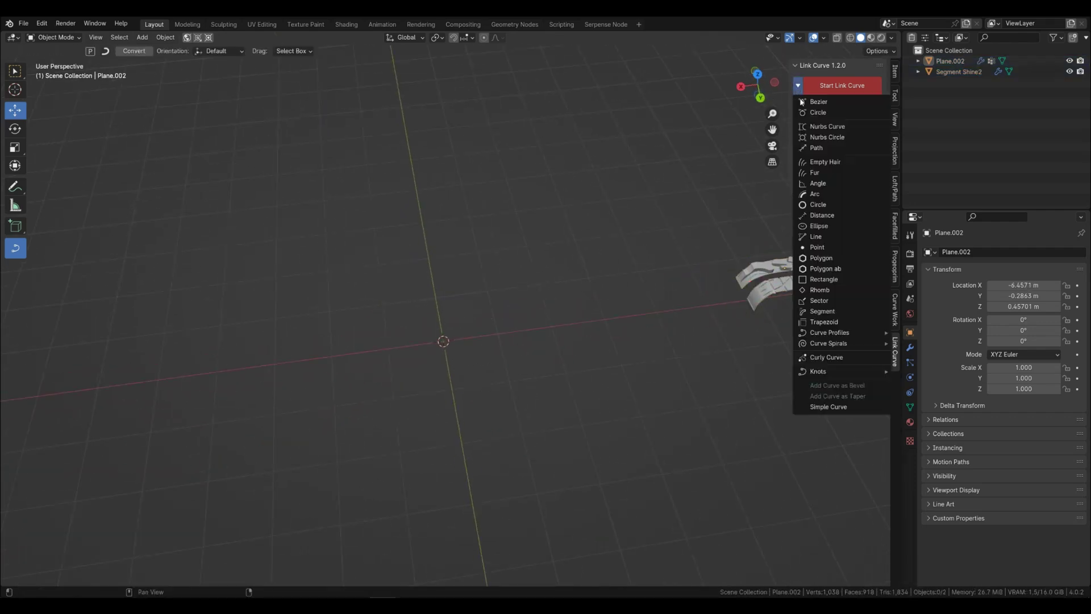
{"action": "left_click", "coordinate": [810, 113]}
{"action": "middle_click_drag", "start_coordinate": [494, 336], "coordinate": [497, 328]}
{"action": "key", "text": "s"}
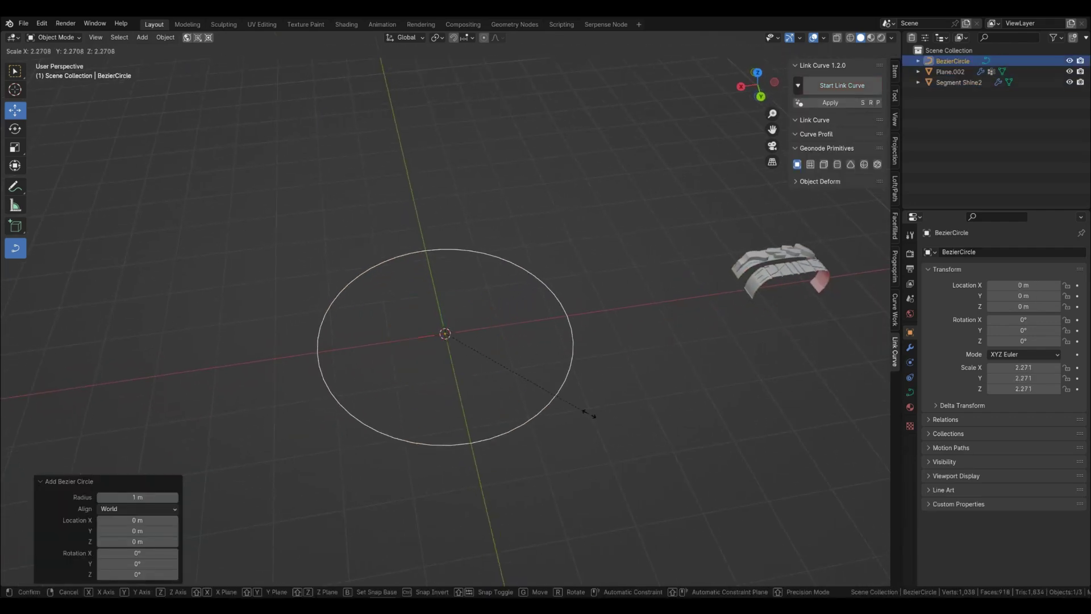
{"action": "left_click", "coordinate": [597, 411]}
{"action": "left_click", "coordinate": [863, 105]}
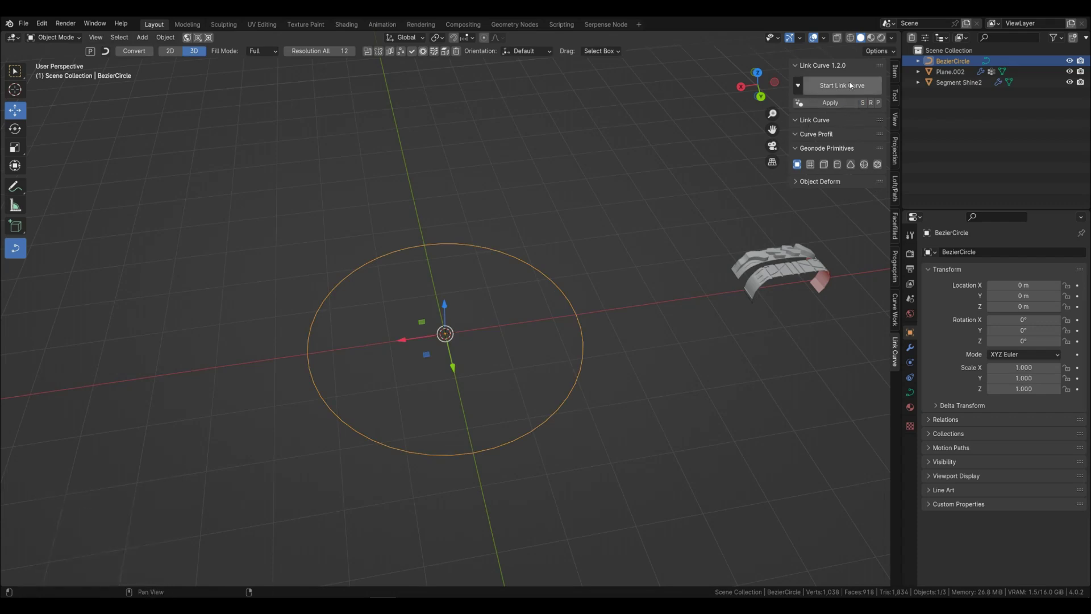
Step: Start Link Curve on the Bezier circle and pick Segment Shine2 as the object distributed along it
{"action": "left_click", "coordinate": [833, 86]}
{"action": "scroll", "coordinate": [534, 368], "scroll_direction": "down", "scroll_amount": 2}
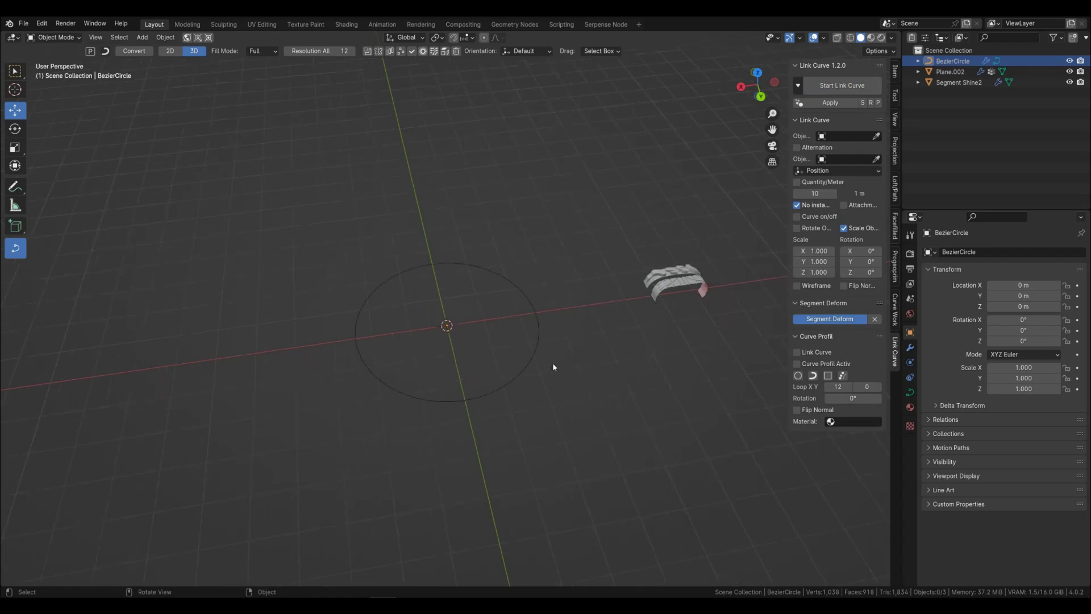
{"action": "middle_click_drag", "start_coordinate": [586, 360], "coordinate": [547, 379], "text": "shift"}
{"action": "left_click", "coordinate": [876, 137]}
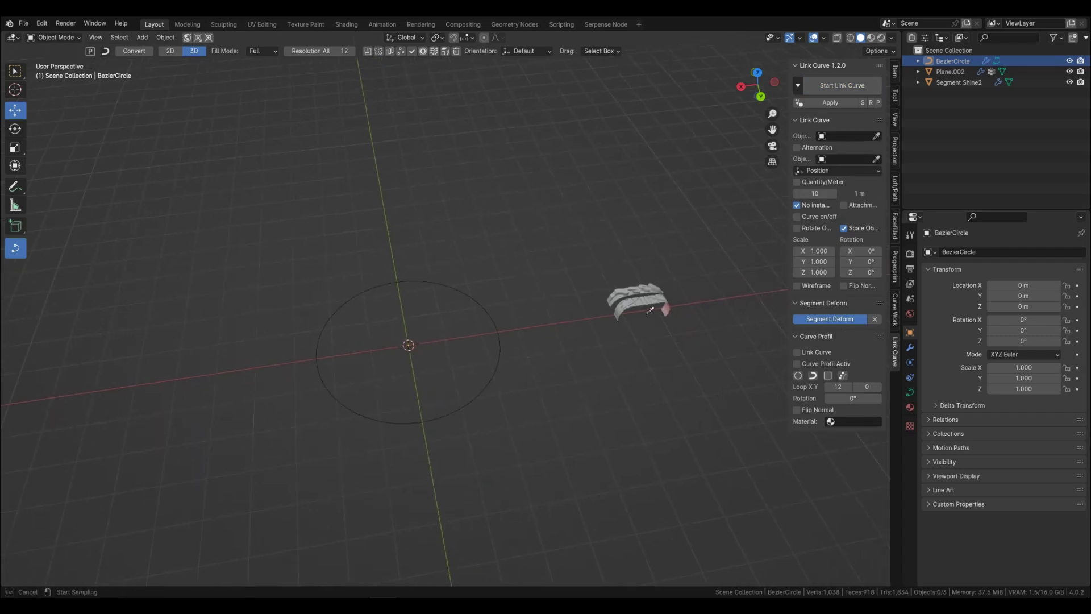
{"action": "left_click", "coordinate": [638, 309]}
{"action": "scroll", "coordinate": [442, 423], "scroll_direction": "up", "scroll_amount": 3}
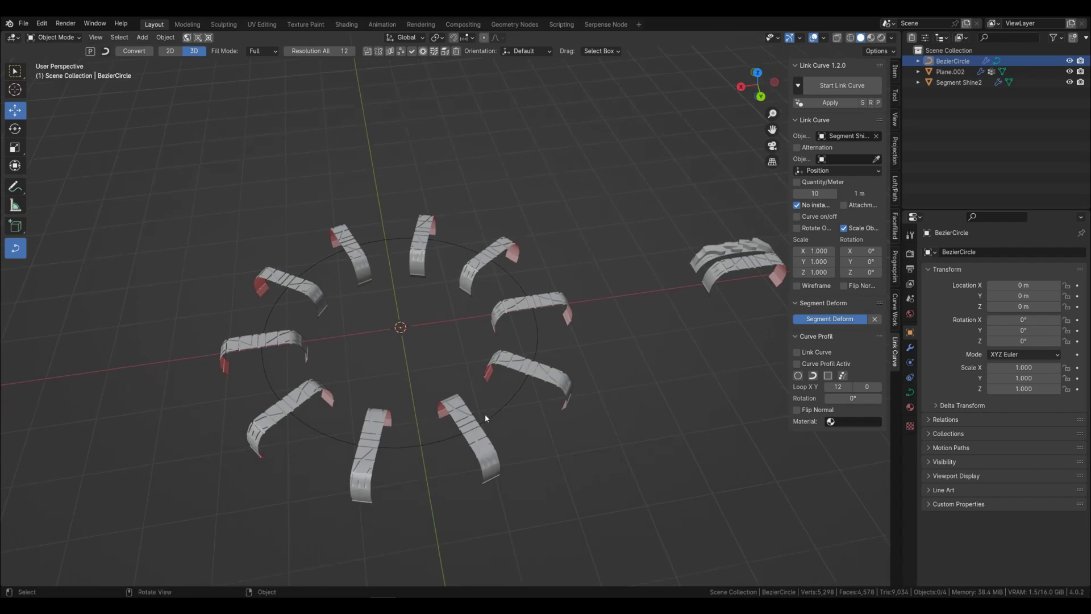
Step: Rotate the linked segments by 90° about Y and 180° about Z
{"action": "left_click", "coordinate": [866, 262]}
{"action": "type", "text": "90"}
{"action": "key", "text": "Return"}
{"action": "left_click", "coordinate": [867, 274]}
{"action": "type", "text": "180"}
{"action": "key", "text": "Return"}
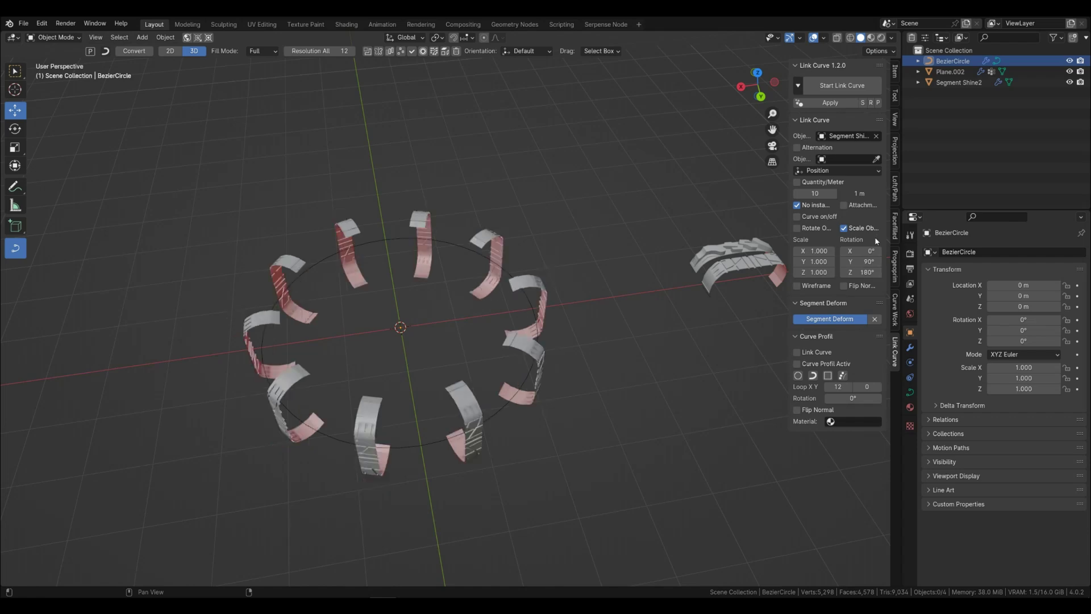
Step: Raise the segment quantity to 19, enable Quantity/Meter and set the meter value to 5.63 m to close the tyre ring
{"action": "scroll", "coordinate": [494, 406], "scroll_direction": "down", "scroll_amount": 1}
{"action": "mouse_move", "coordinate": [418, 394]}
{"action": "middle_mouse_down"}
{"action": "mouse_move", "coordinate": [410, 366]}
{"action": "mouse_move", "coordinate": [413, 388]}
{"action": "middle_mouse_up"}
{"action": "scroll", "coordinate": [410, 366], "scroll_direction": "up", "scroll_amount": 2}
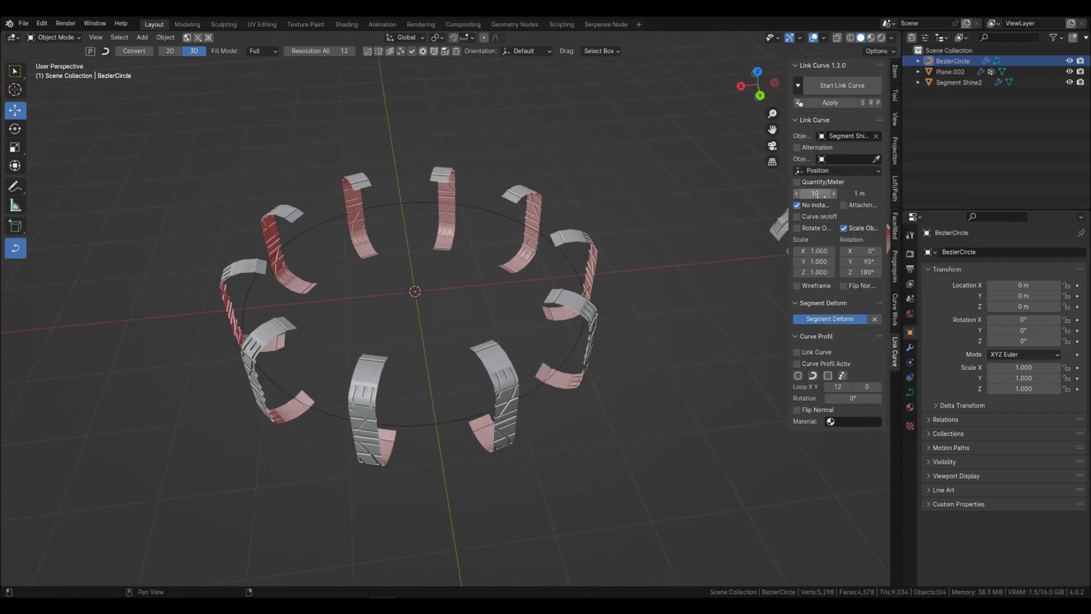
{"action": "mouse_move", "coordinate": [823, 195]}
{"action": "left_mouse_down"}
{"action": "mouse_move", "coordinate": [870, 195]}
{"action": "mouse_move", "coordinate": [838, 195]}
{"action": "left_mouse_up"}
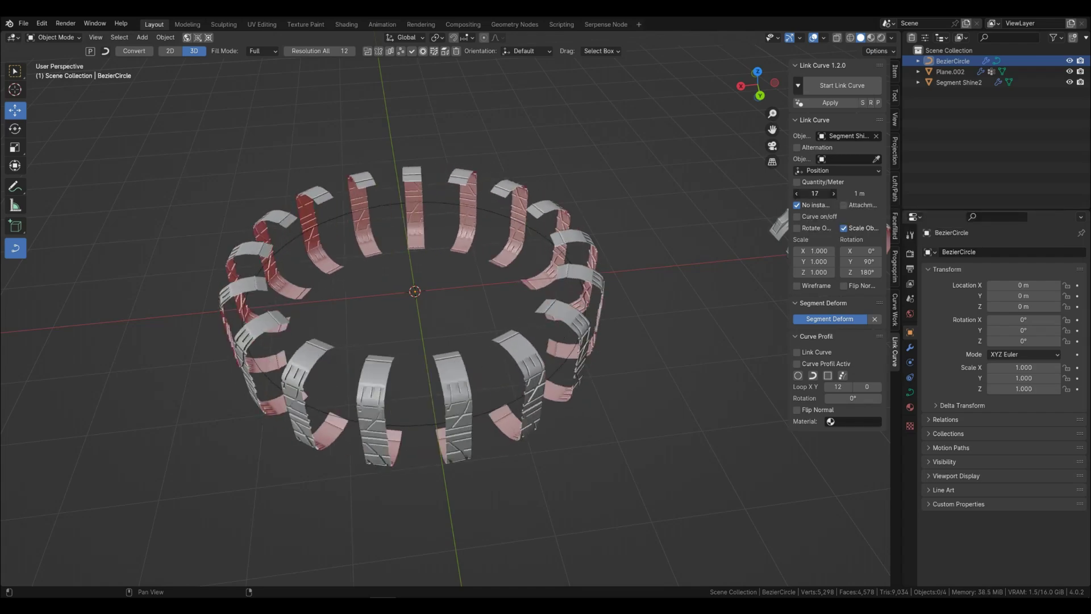
{"action": "left_click", "coordinate": [807, 183]}
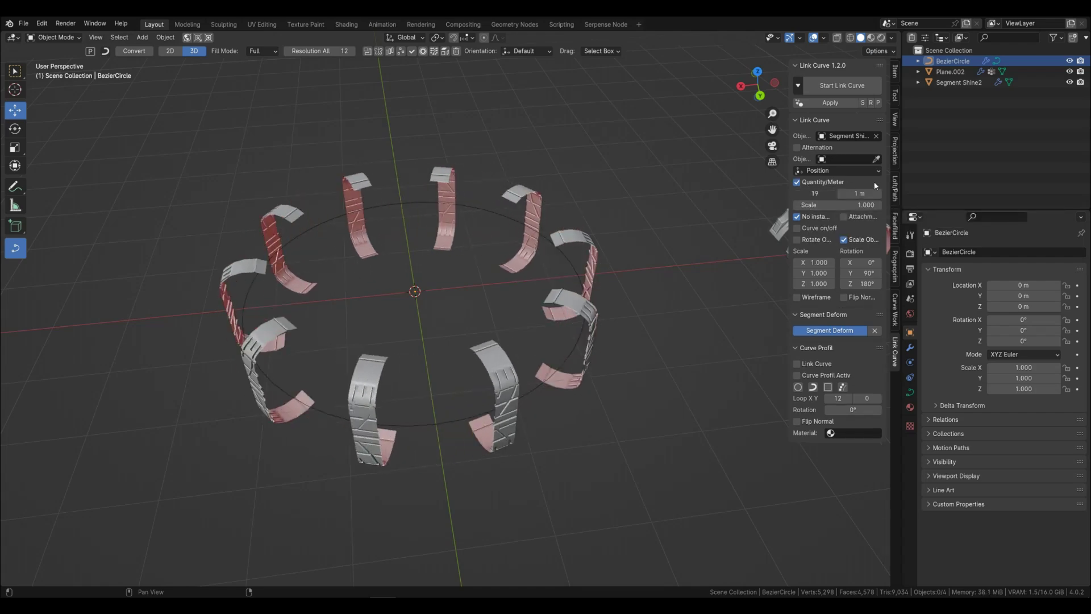
{"action": "mouse_move", "coordinate": [859, 193]}
{"action": "left_mouse_down"}
{"action": "mouse_move", "coordinate": [875, 193]}
{"action": "mouse_move", "coordinate": [859, 194]}
{"action": "left_mouse_up"}
{"action": "middle_click_drag", "start_coordinate": [456, 401], "coordinate": [455, 377]}
{"action": "scroll", "coordinate": [455, 378], "scroll_direction": "down", "scroll_amount": 1}
{"action": "scroll", "coordinate": [444, 367], "scroll_direction": "up", "scroll_amount": 3}
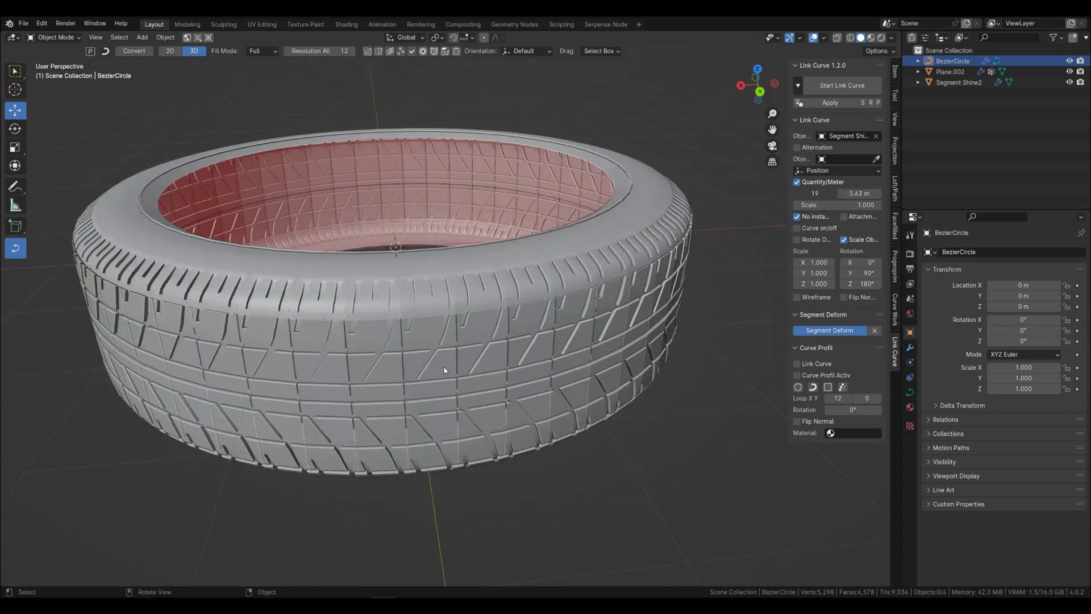
{"action": "scroll", "coordinate": [444, 367], "scroll_direction": "down", "scroll_amount": 2}
Step: Turn on cavity shading in the viewport, strengthen its ridges and valleys, and select the tyre
{"action": "left_click", "coordinate": [891, 38]}
{"action": "left_click", "coordinate": [930, 300]}
{"action": "left_click", "coordinate": [927, 333]}
{"action": "left_click_drag", "start_coordinate": [909, 322], "coordinate": [926, 323]}
{"action": "left_click_drag", "start_coordinate": [859, 346], "coordinate": [890, 346]}
{"action": "left_click_drag", "start_coordinate": [921, 346], "coordinate": [937, 346]}
{"action": "middle_click_drag", "start_coordinate": [502, 361], "coordinate": [502, 375]}
{"action": "left_click", "coordinate": [502, 374]}
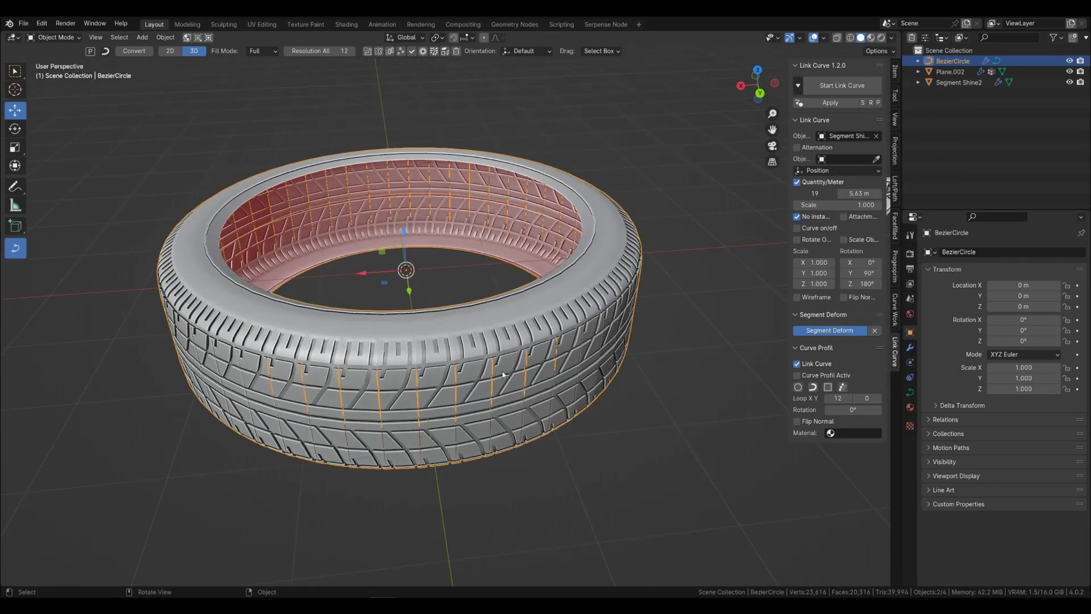
Step: Examine the segment deformation settings of the Link Curve add-on in the preferences
{"action": "scroll", "coordinate": [540, 368], "scroll_direction": "down", "scroll_amount": 2}
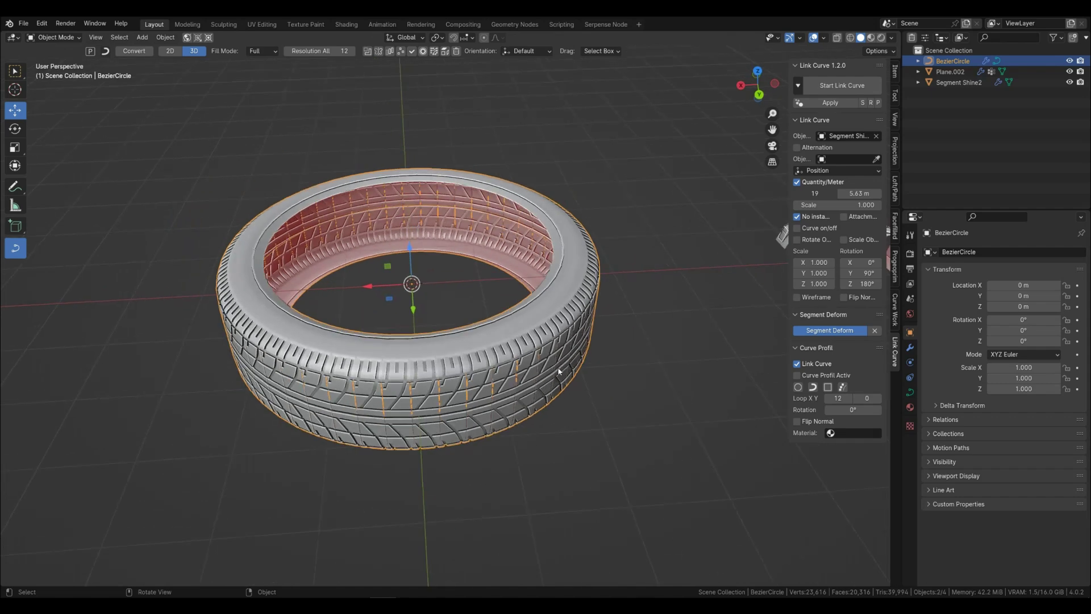
{"action": "left_click", "coordinate": [42, 25]}
{"action": "left_click", "coordinate": [84, 172]}
{"action": "left_click", "coordinate": [97, 155]}
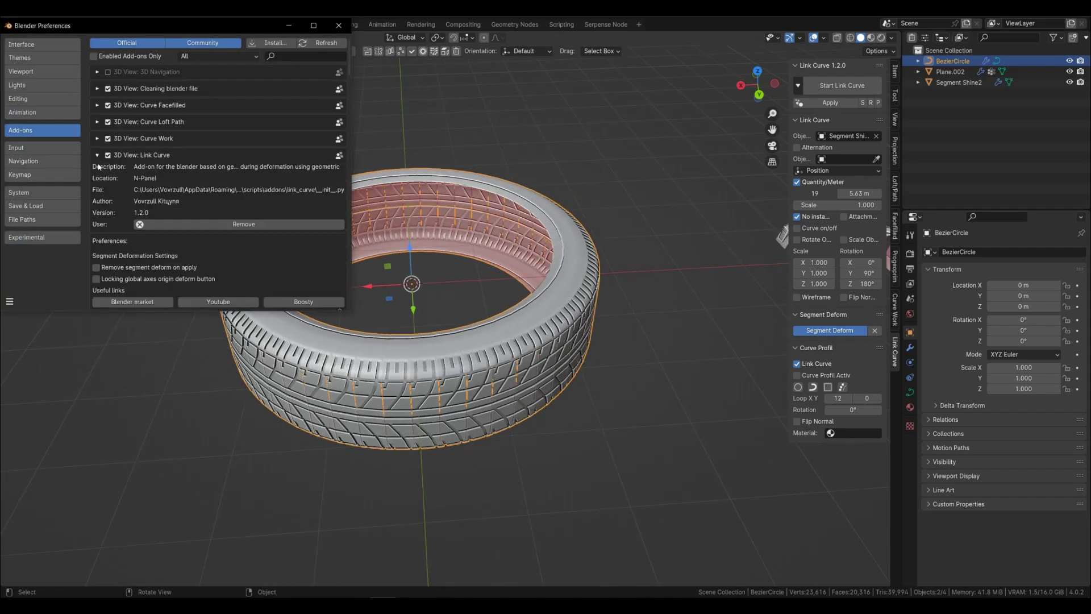
{"action": "scroll", "coordinate": [108, 182], "scroll_direction": "down", "scroll_amount": 1}
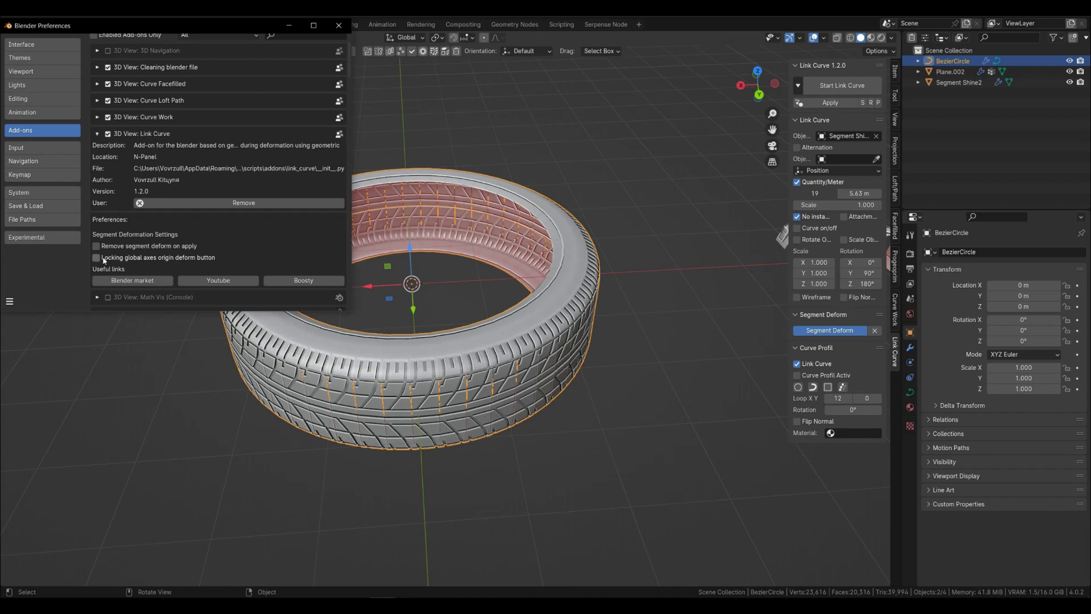
{"action": "left_click", "coordinate": [338, 30]}
{"action": "scroll", "coordinate": [486, 359], "scroll_direction": "down", "scroll_amount": 1}
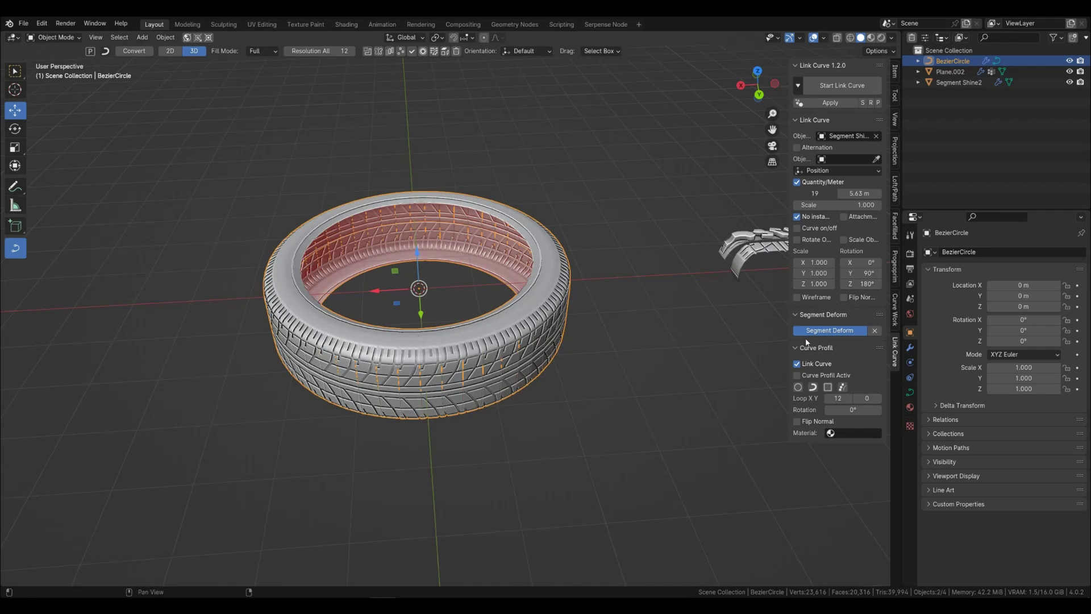
Step: Activate Segment Deform for the linked Segment Shine2 object and bring the source segments into close view
{"action": "left_click", "coordinate": [826, 331]}
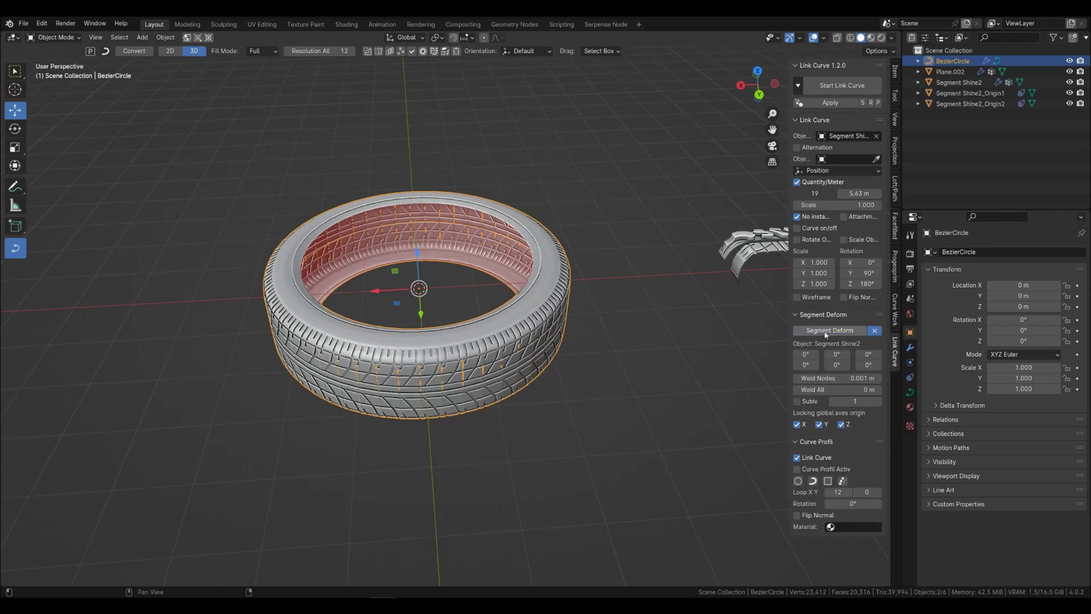
{"action": "middle_click_drag", "start_coordinate": [708, 348], "coordinate": [549, 391]}
{"action": "middle_click_drag", "start_coordinate": [654, 307], "coordinate": [519, 326], "text": "shift"}
{"action": "scroll", "coordinate": [501, 355], "scroll_direction": "up", "scroll_amount": 6}
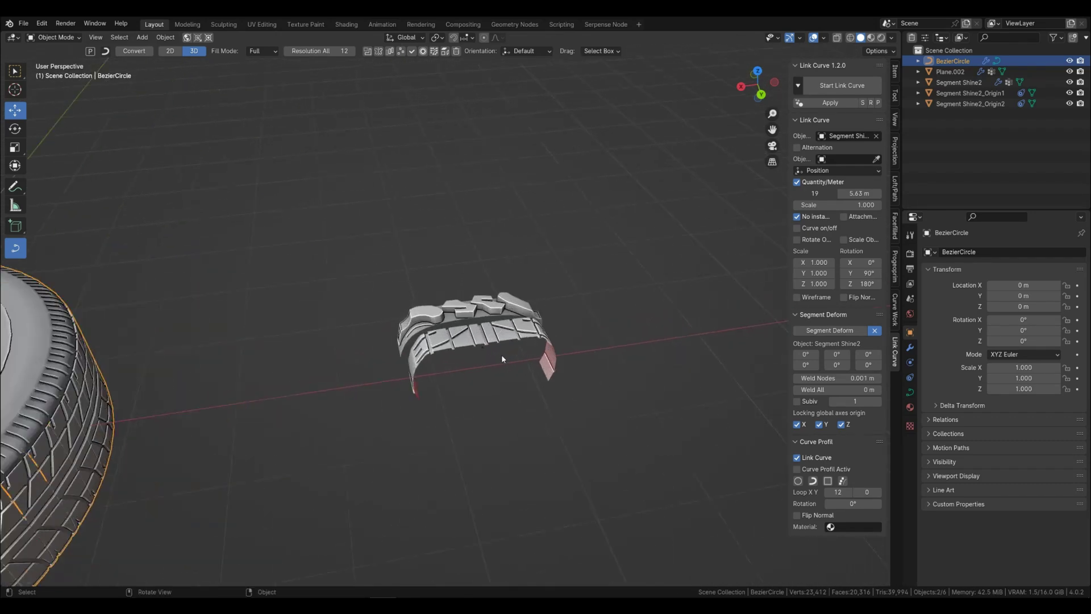
Step: Try out the Segment Deform angles on the source tread segment and reset them to 0°
{"action": "left_click_drag", "start_coordinate": [806, 354], "coordinate": [870, 355]}
{"action": "type", "text": "0"}
{"action": "key", "text": "Return"}
{"action": "left_click_drag", "start_coordinate": [869, 365], "coordinate": [870, 365]}
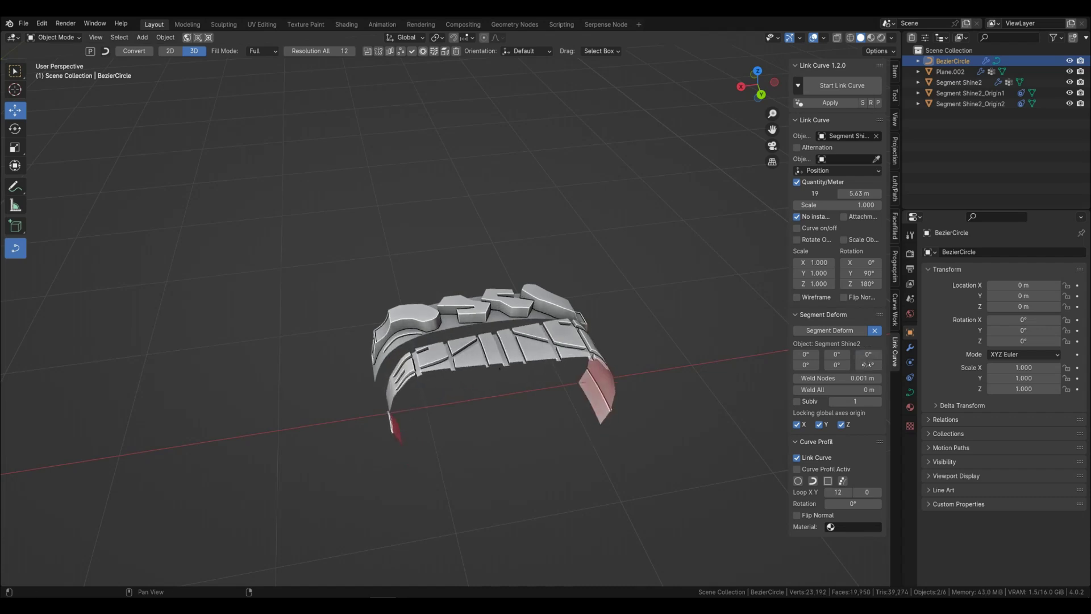
{"action": "mouse_move", "coordinate": [806, 356]}
{"action": "left_mouse_down"}
{"action": "mouse_move", "coordinate": [817, 364]}
{"action": "mouse_move", "coordinate": [787, 365]}
{"action": "left_mouse_up"}
{"action": "key", "text": "Escape"}
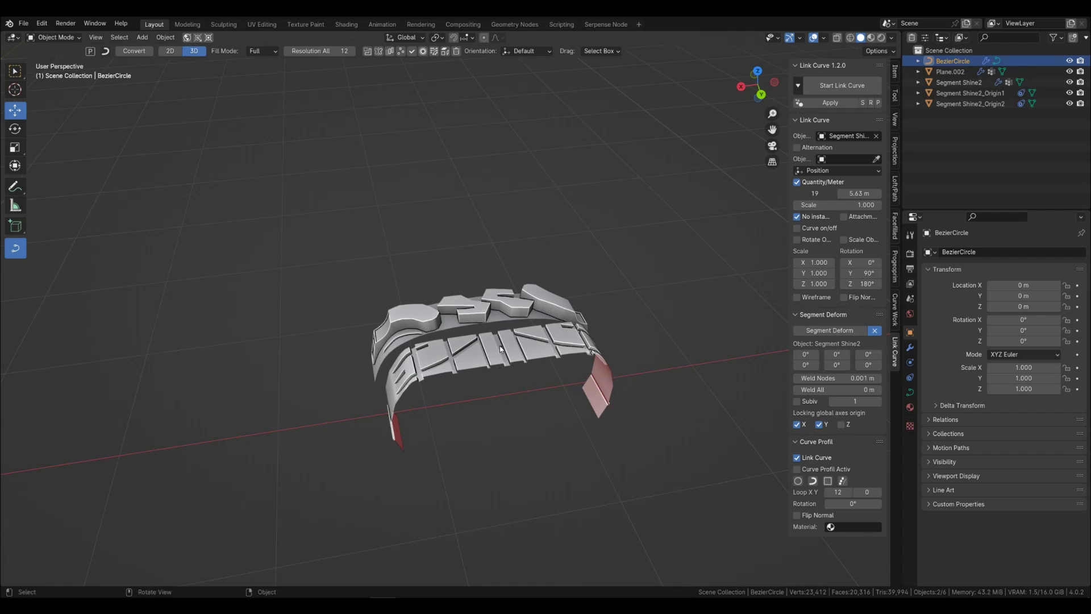
Step: Try a first Segment Deform angle of about -16.3° on the source segment and reset it to 0°
{"action": "middle_click_drag", "start_coordinate": [619, 389], "coordinate": [667, 377]}
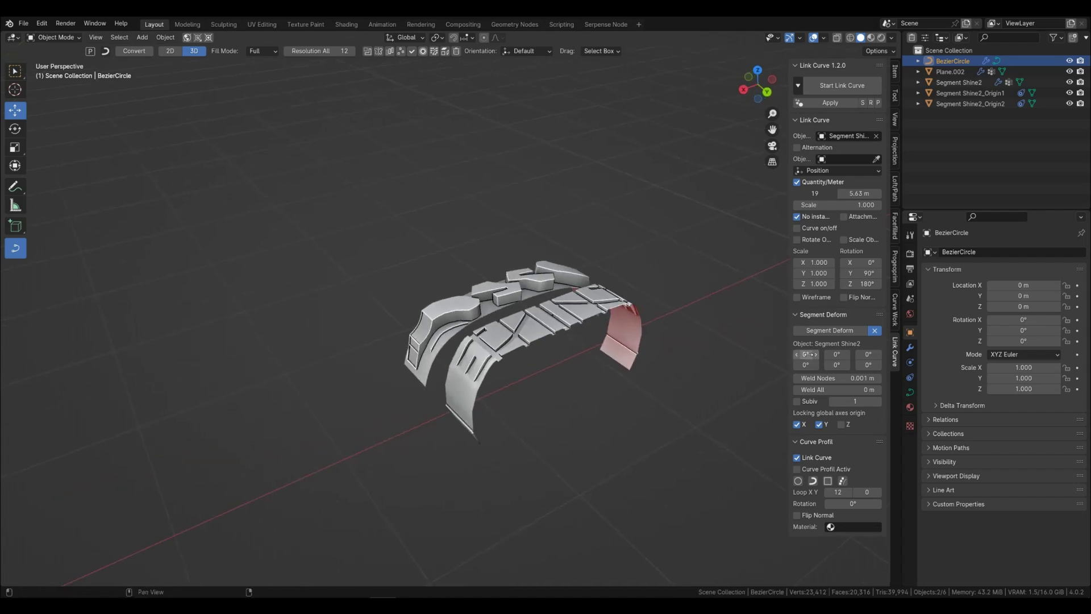
{"action": "left_click_drag", "start_coordinate": [807, 354], "coordinate": [790, 355]}
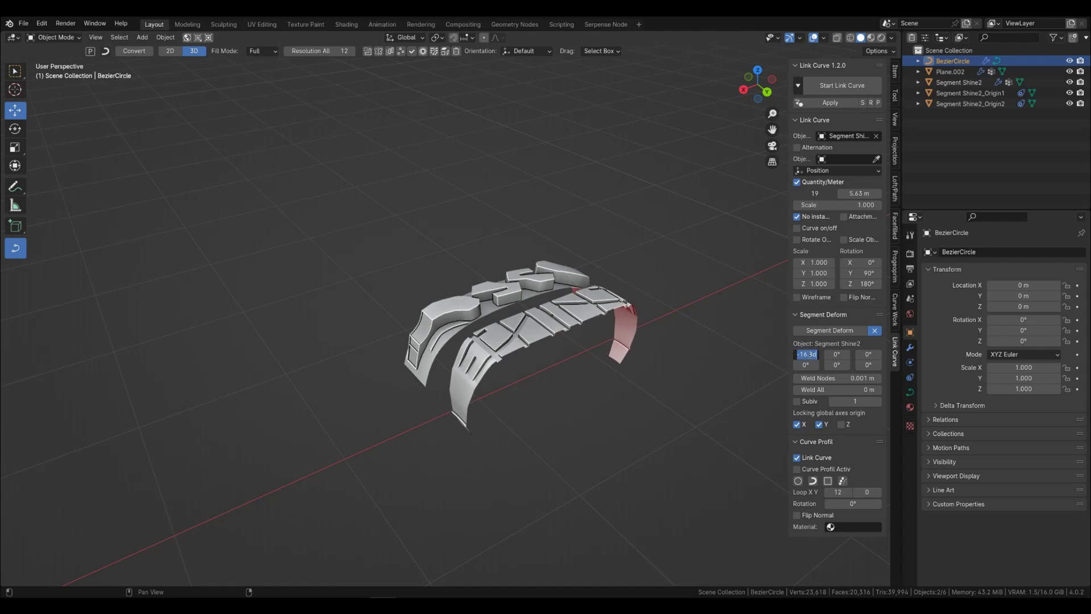
{"action": "type", "text": "0"}
{"action": "key", "text": "Return"}
Step: Set the first Segment Deform angle to about -7° while watching the whole tyre ring
{"action": "scroll", "coordinate": [672, 375], "scroll_direction": "down", "scroll_amount": 6}
{"action": "middle_click_drag", "start_coordinate": [672, 376], "coordinate": [632, 391]}
{"action": "middle_click_drag", "start_coordinate": [416, 372], "coordinate": [539, 401], "text": "shift"}
{"action": "scroll", "coordinate": [521, 427], "scroll_direction": "up", "scroll_amount": 1}
{"action": "scroll", "coordinate": [516, 419], "scroll_direction": "up", "scroll_amount": 2}
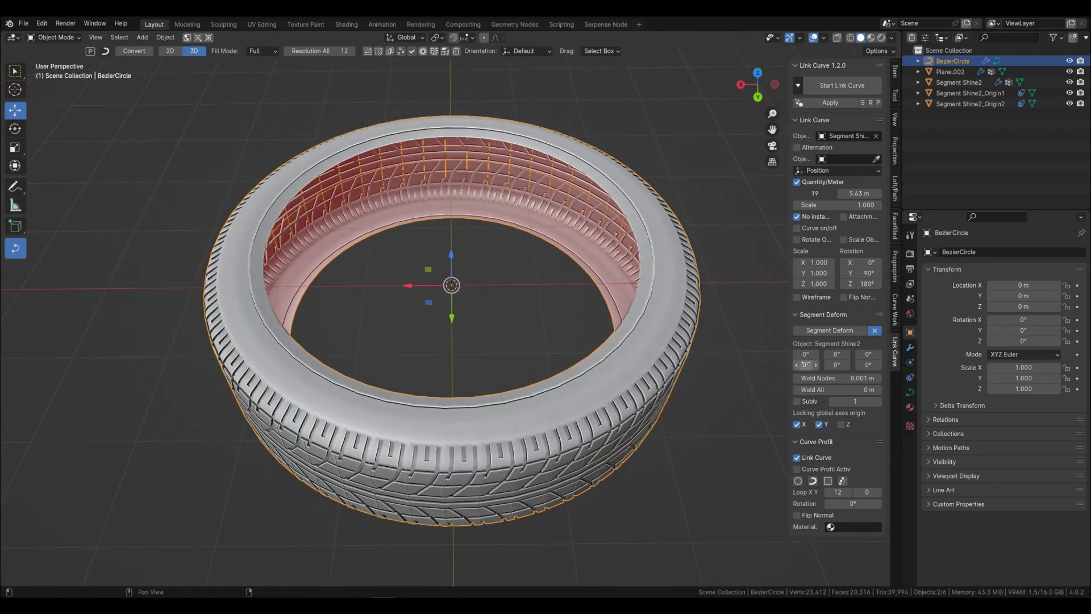
{"action": "left_click_drag", "start_coordinate": [806, 354], "coordinate": [787, 354]}
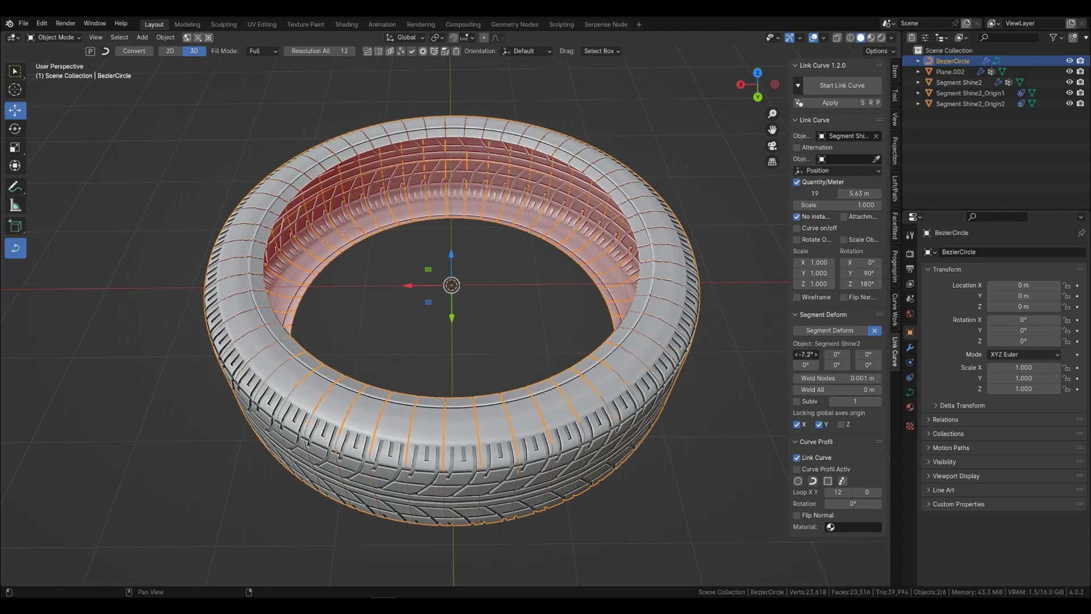
Step: Raise the meter value to 5.73 m and fine-tune the first Segment Deform angle to -6.7° to close the seams
{"action": "middle_click_drag", "start_coordinate": [510, 446], "coordinate": [528, 370], "text": "shift"}
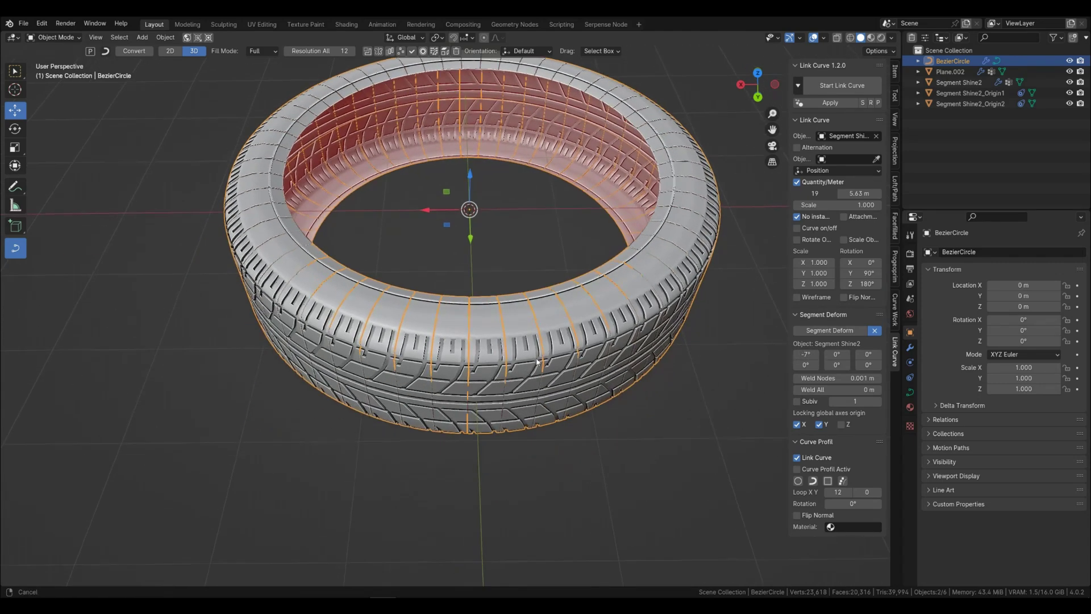
{"action": "scroll", "coordinate": [509, 390], "scroll_direction": "up", "scroll_amount": 3}
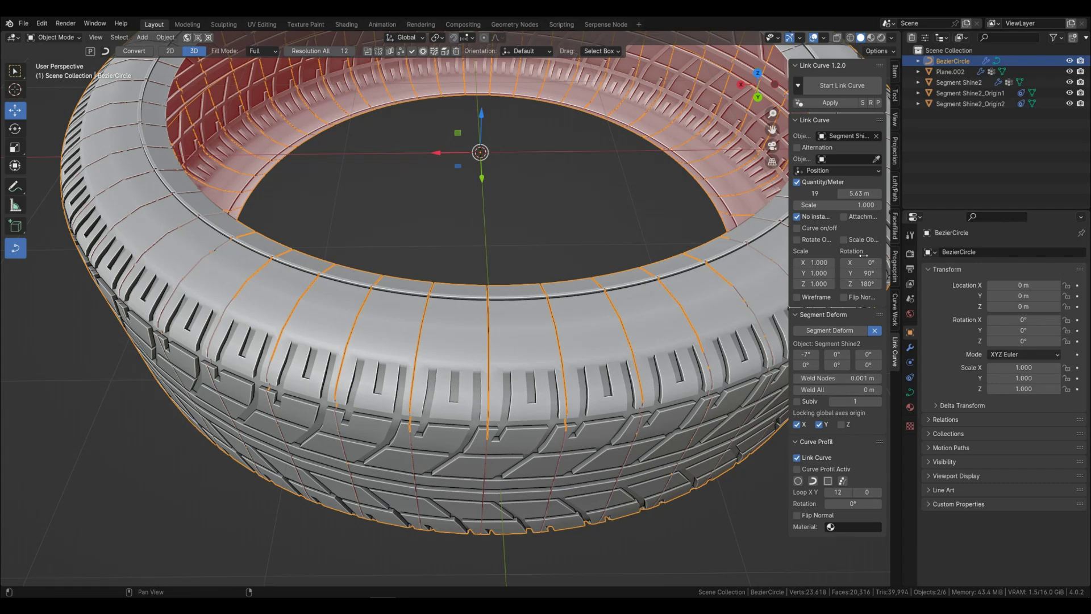
{"action": "left_click", "coordinate": [879, 194]}
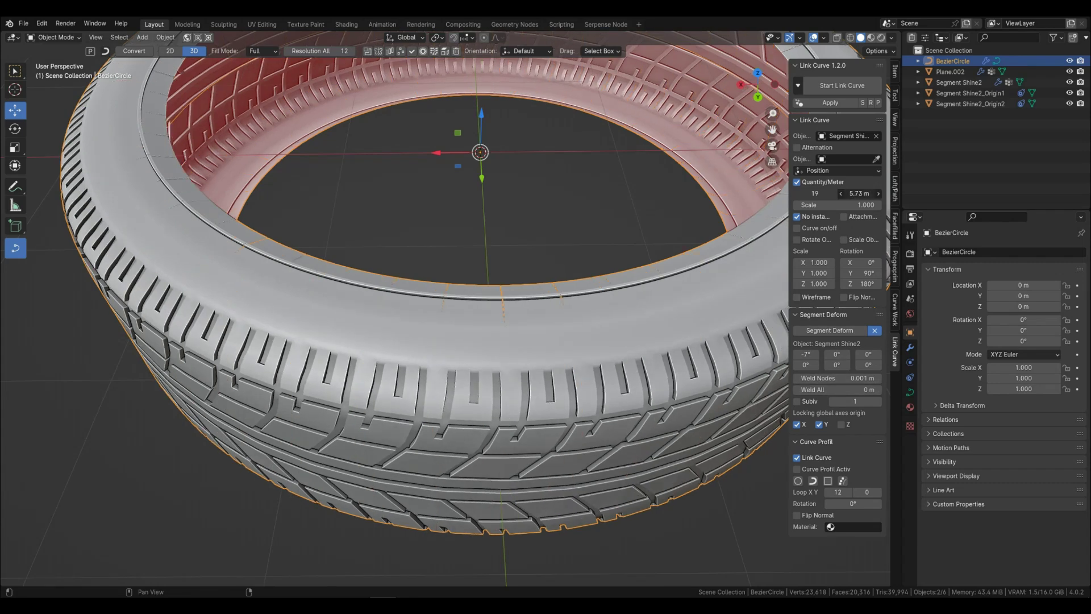
{"action": "mouse_move", "coordinate": [806, 354]}
{"action": "left_mouse_down"}
{"action": "mouse_move", "coordinate": [795, 354]}
{"action": "mouse_move", "coordinate": [808, 355]}
{"action": "left_mouse_up"}
{"action": "middle_click_drag", "start_coordinate": [557, 397], "coordinate": [547, 386]}
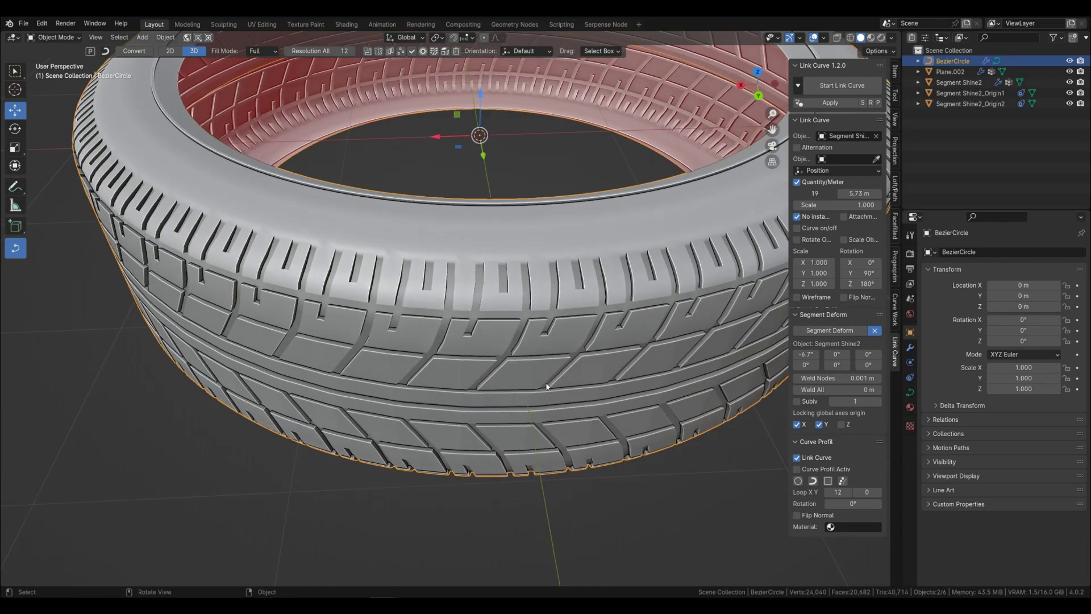
Step: Enable the Wireframe display for the tyre and examine the mesh at the seams between tread segments
{"action": "left_click", "coordinate": [798, 297]}
{"action": "scroll", "coordinate": [440, 390], "scroll_direction": "up", "scroll_amount": 6}
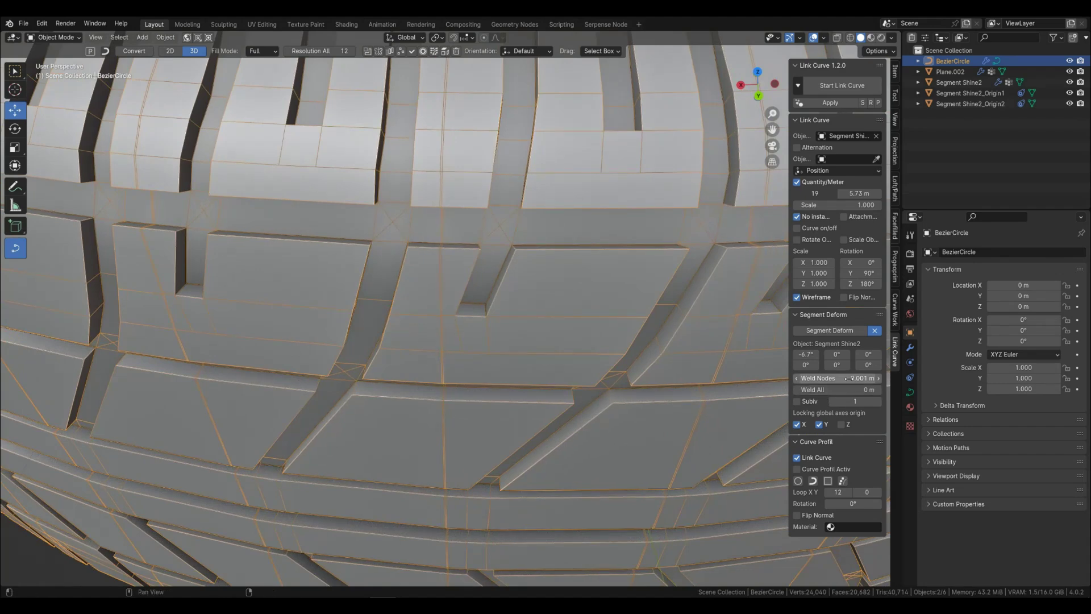
Step: Set Weld Nodes to 0.004 m, turn off the Wireframe display and check the whole tyre
{"action": "left_click_drag", "start_coordinate": [830, 378], "coordinate": [832, 378]}
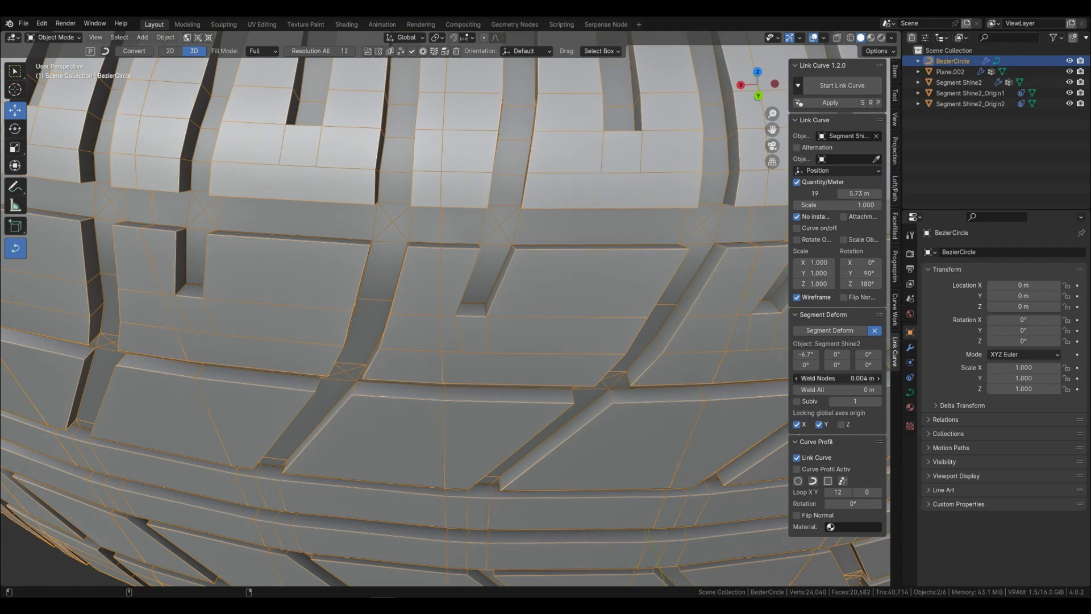
{"action": "scroll", "coordinate": [509, 387], "scroll_direction": "down", "scroll_amount": 7}
{"action": "middle_click_drag", "start_coordinate": [477, 328], "coordinate": [479, 343]}
{"action": "scroll", "coordinate": [479, 343], "scroll_direction": "up", "scroll_amount": 3}
{"action": "scroll", "coordinate": [480, 397], "scroll_direction": "down", "scroll_amount": 3}
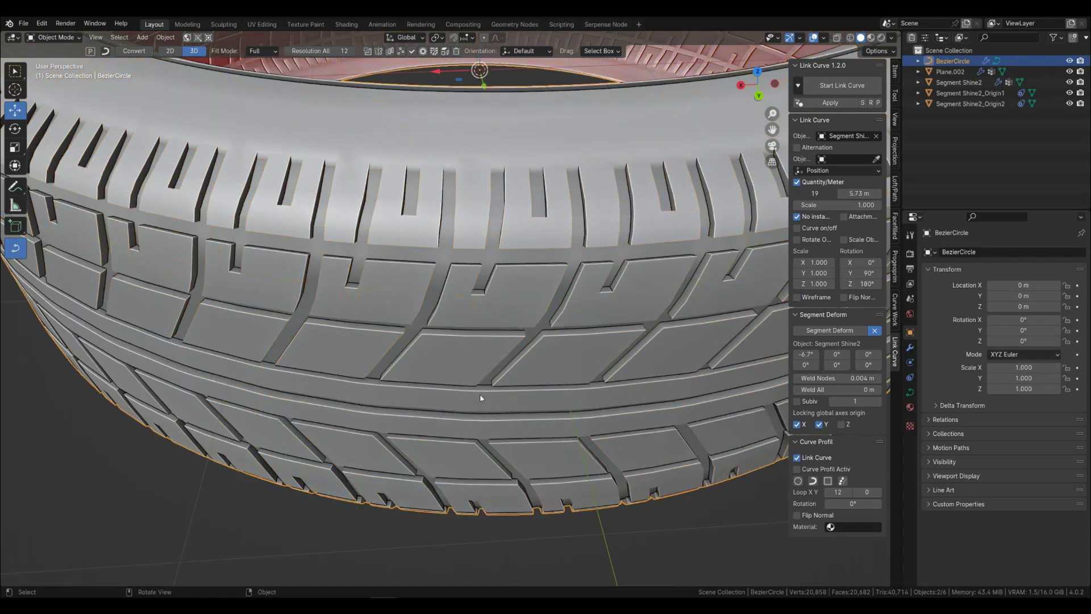
{"action": "mouse_move", "coordinate": [480, 394]}
{"action": "middle_mouse_down"}
{"action": "mouse_move", "coordinate": [451, 334]}
{"action": "mouse_move", "coordinate": [460, 390]}
{"action": "middle_mouse_up"}
{"action": "scroll", "coordinate": [454, 352], "scroll_direction": "down", "scroll_amount": 3}
{"action": "scroll", "coordinate": [460, 390], "scroll_direction": "up", "scroll_amount": 2}
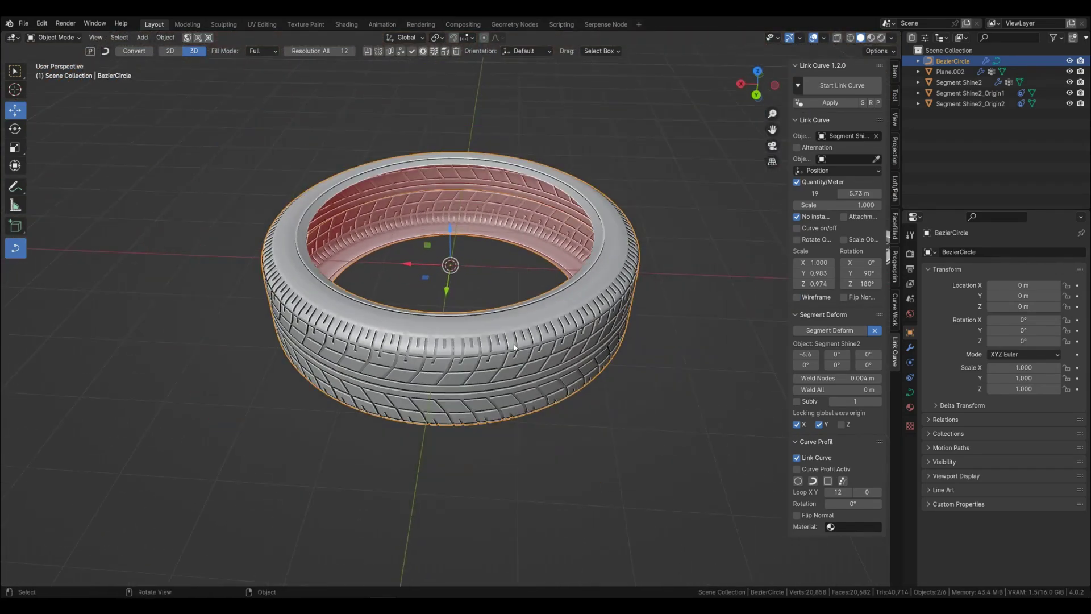
Step: Rotate the tyre 90° about the X axis so that it stands upright
{"action": "middle_click_drag", "start_coordinate": [514, 348], "coordinate": [495, 324]}
{"action": "key", "text": "r"}
{"action": "key", "text": "x"}
{"action": "key", "text": "9"}
{"action": "key", "text": "0"}
{"action": "key", "text": "Return"}
Step: Raise the upright tyre along the Z axis by about 2.9 m
{"action": "scroll", "coordinate": [518, 384], "scroll_direction": "down", "scroll_amount": 4}
{"action": "key", "text": "g"}
{"action": "key", "text": "z"}
{"action": "left_click", "coordinate": [490, 252]}
{"action": "left_click", "coordinate": [448, 244]}
{"action": "middle_click_drag", "start_coordinate": [437, 241], "coordinate": [526, 339]}
{"action": "scroll", "coordinate": [461, 327], "scroll_direction": "up", "scroll_amount": 3}
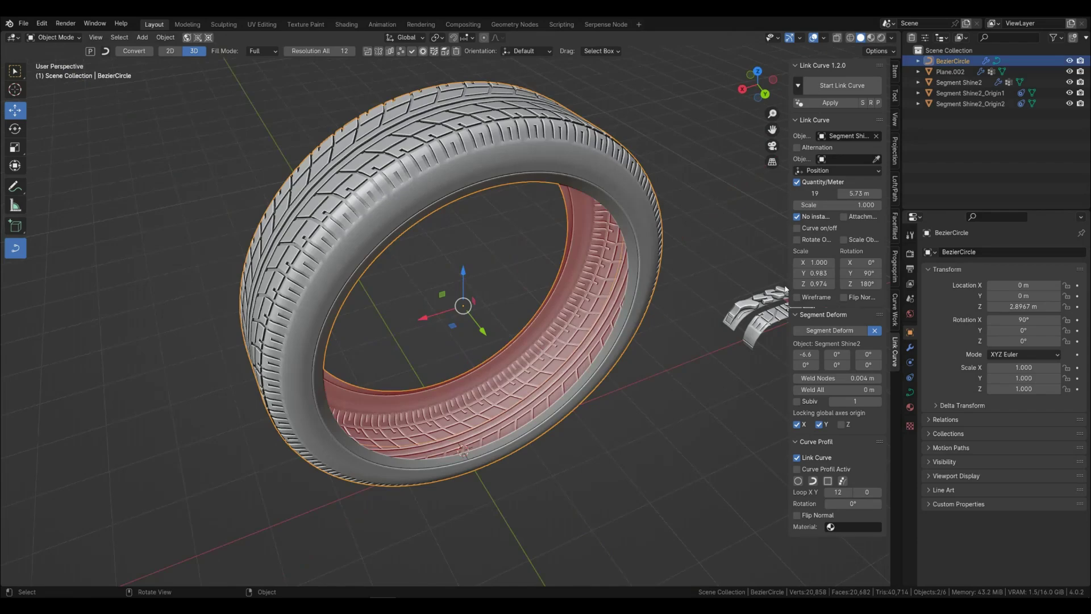
Step: Try a Link Curve Z scale of 1.864 with a meter value of 6.21 m and a first Segment Deform angle of about -11°
{"action": "left_click_drag", "start_coordinate": [818, 262], "coordinate": [872, 284]}
{"action": "right_click", "coordinate": [818, 262]}
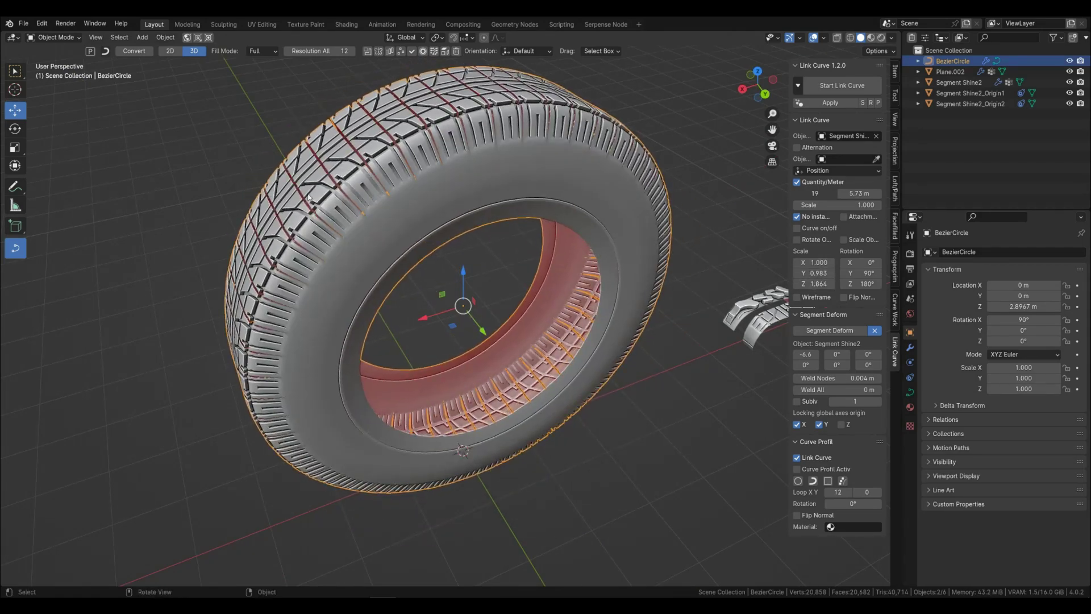
{"action": "left_click_drag", "start_coordinate": [859, 193], "coordinate": [895, 194]}
{"action": "left_click_drag", "start_coordinate": [806, 354], "coordinate": [788, 354]}
{"action": "scroll", "coordinate": [455, 307], "scroll_direction": "down", "scroll_amount": 4}
{"action": "middle_click_drag", "start_coordinate": [454, 306], "coordinate": [443, 299]}
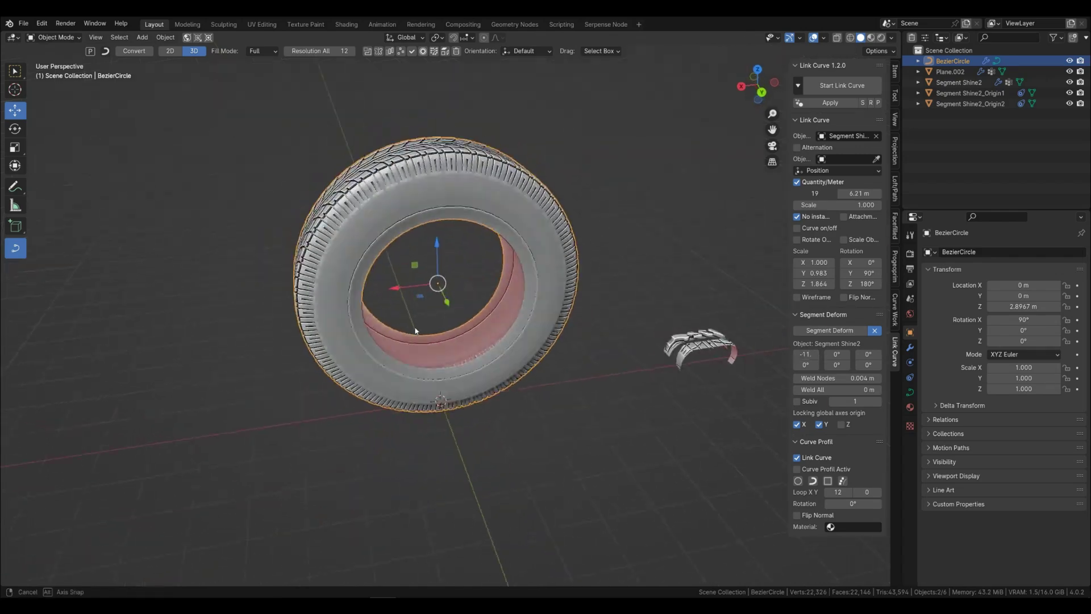
Step: Try a Link Curve Z scale of 1.164 with a first Segment Deform angle of -8.1°
{"action": "scroll", "coordinate": [443, 299], "scroll_direction": "up", "scroll_amount": 4}
{"action": "left_click_drag", "start_coordinate": [813, 284], "coordinate": [774, 283]}
{"action": "left_click_drag", "start_coordinate": [806, 354], "coordinate": [813, 354]}
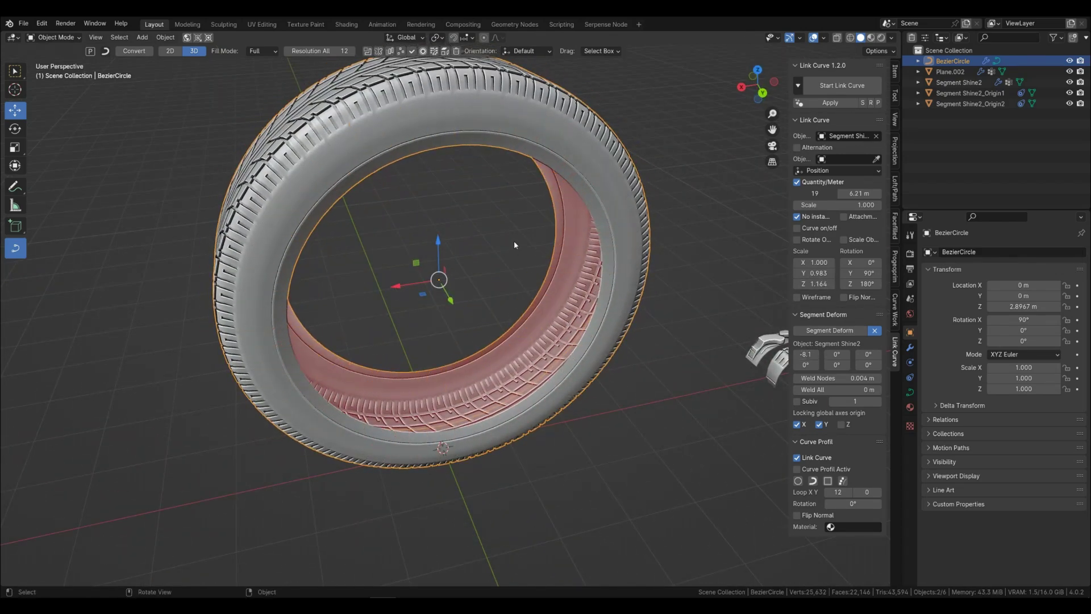
{"action": "middle_click_drag", "start_coordinate": [514, 241], "coordinate": [539, 279]}
Step: Reset the Link Curve X, Y and Z scale to 1, with a meter value of 5.73 m and a first Segment Deform angle of -6.3°
{"action": "left_click_drag", "start_coordinate": [815, 262], "coordinate": [815, 283]}
{"action": "type", "text": "1"}
{"action": "key", "text": "Return"}
{"action": "middle_click_drag", "start_coordinate": [584, 353], "coordinate": [560, 316]}
{"action": "left_click_drag", "start_coordinate": [859, 194], "coordinate": [841, 193]}
{"action": "left_click_drag", "start_coordinate": [806, 353], "coordinate": [814, 353]}
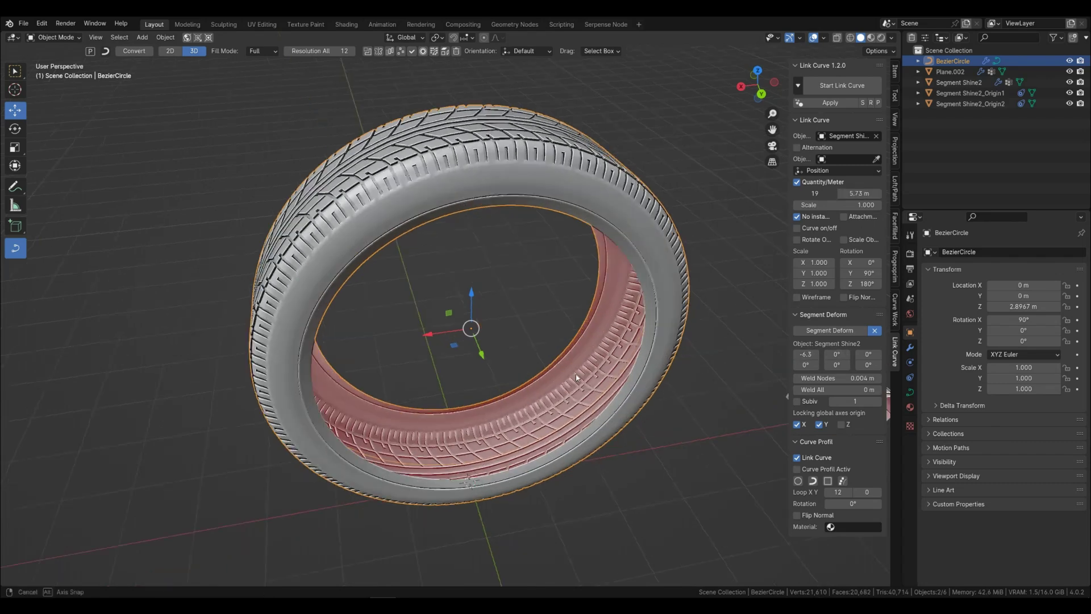
Step: Save the file and add a Bevel modifier to the tyre, placed between the Weld and Subdivision modifiers
{"action": "key", "text": "ctrl+s"}
{"action": "middle_click_drag", "start_coordinate": [704, 393], "coordinate": [526, 295]}
{"action": "left_click", "coordinate": [910, 347]}
{"action": "left_click", "coordinate": [928, 269]}
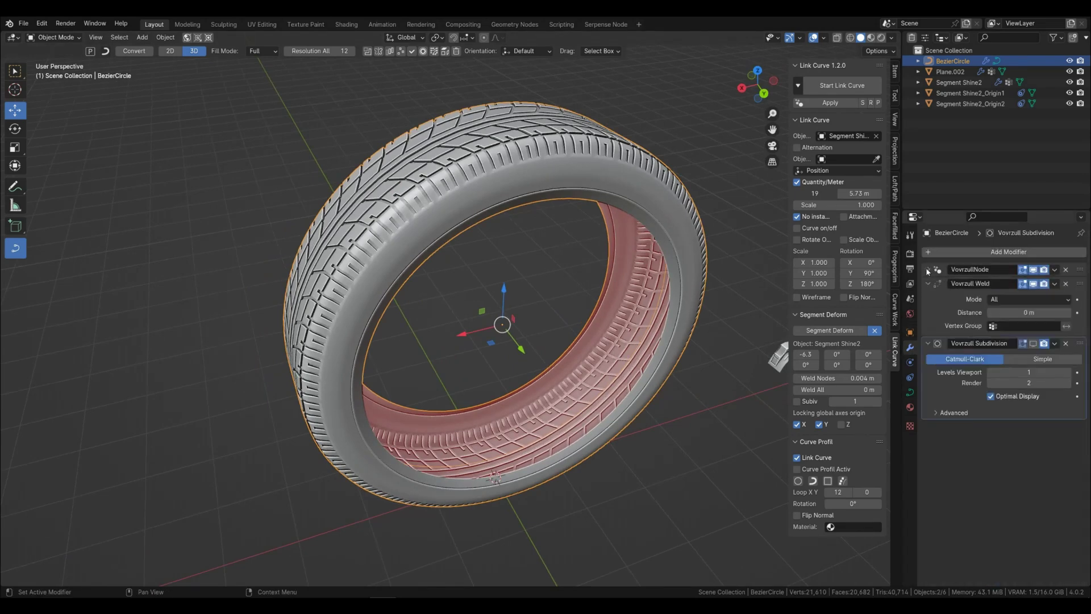
{"action": "left_click", "coordinate": [955, 253]}
{"action": "left_click", "coordinate": [1004, 266]}
{"action": "left_click_drag", "start_coordinate": [1080, 426], "coordinate": [1079, 352]}
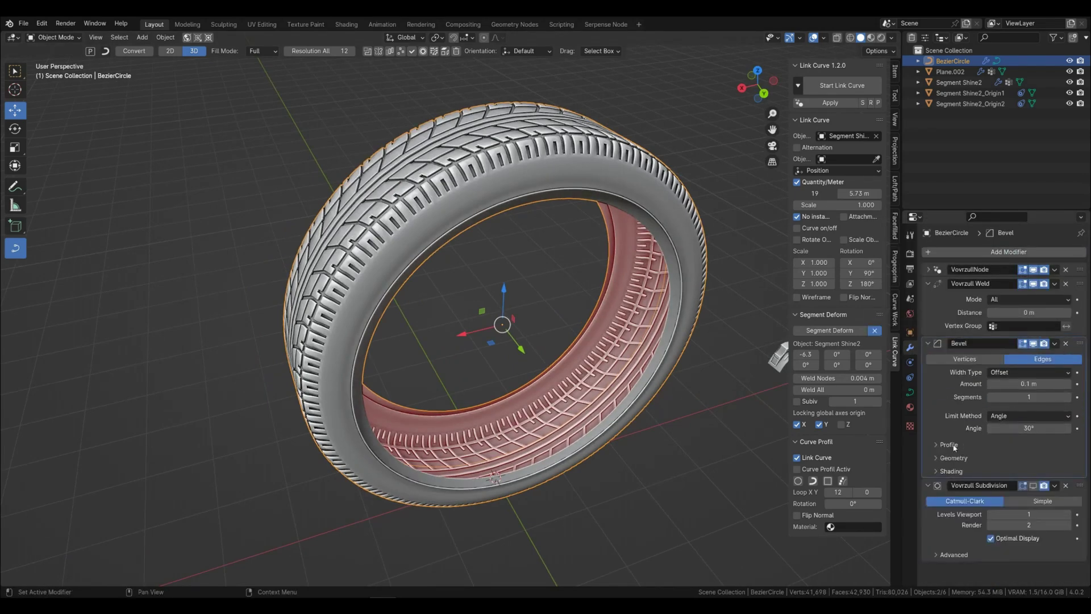
Step: Set the Bevel amount to 0.003 m with an Arc outer miter, Grid Fill intersections, and Clamp Overlap and Loop Slide disabled
{"action": "left_click", "coordinate": [957, 459]}
{"action": "left_click", "coordinate": [1009, 474]}
{"action": "left_click", "coordinate": [1003, 509]}
{"action": "left_click", "coordinate": [997, 519]}
{"action": "left_click", "coordinate": [997, 532]}
{"action": "left_click_drag", "start_coordinate": [1027, 384], "coordinate": [988, 384]}
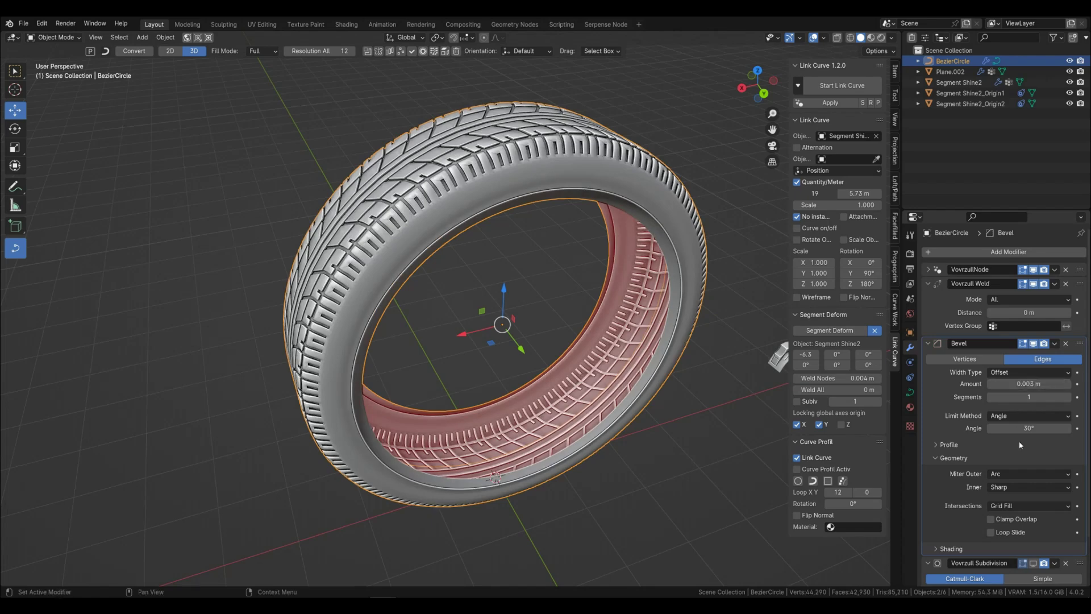
Step: Enable Subdiv at level 1 for the tyre and collapse the Bevel modifier settings
{"action": "left_click", "coordinate": [798, 401]}
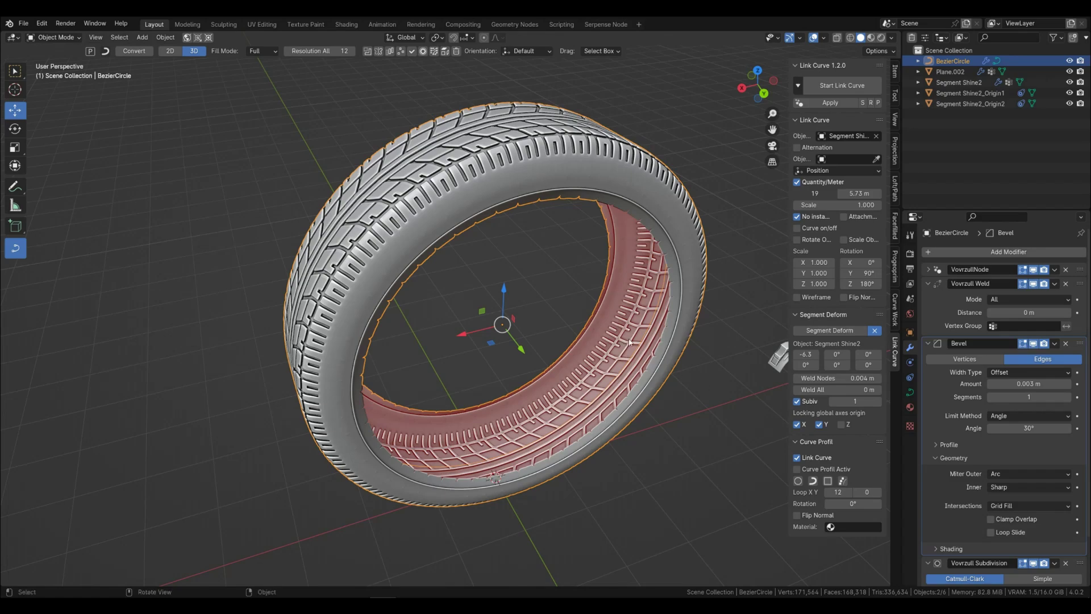
{"action": "left_click", "coordinate": [928, 344]}
{"action": "middle_click_drag", "start_coordinate": [526, 297], "coordinate": [506, 287]}
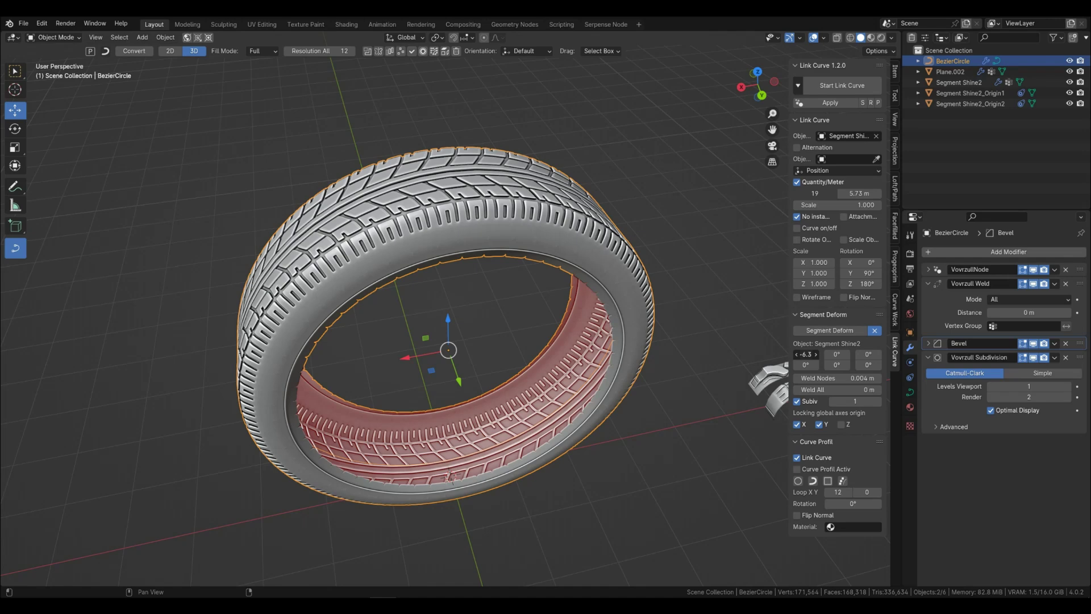
Step: Set the first Segment Deform angle to -6.8° and turn Subdiv off
{"action": "left_click_drag", "start_coordinate": [806, 354], "coordinate": [823, 354]}
{"action": "left_click", "coordinate": [798, 404]}
{"action": "middle_click_drag", "start_coordinate": [498, 316], "coordinate": [494, 275]}
{"action": "scroll", "coordinate": [392, 158], "scroll_direction": "up", "scroll_amount": 2}
{"action": "middle_click_drag", "start_coordinate": [393, 158], "coordinate": [416, 239], "text": "shift"}
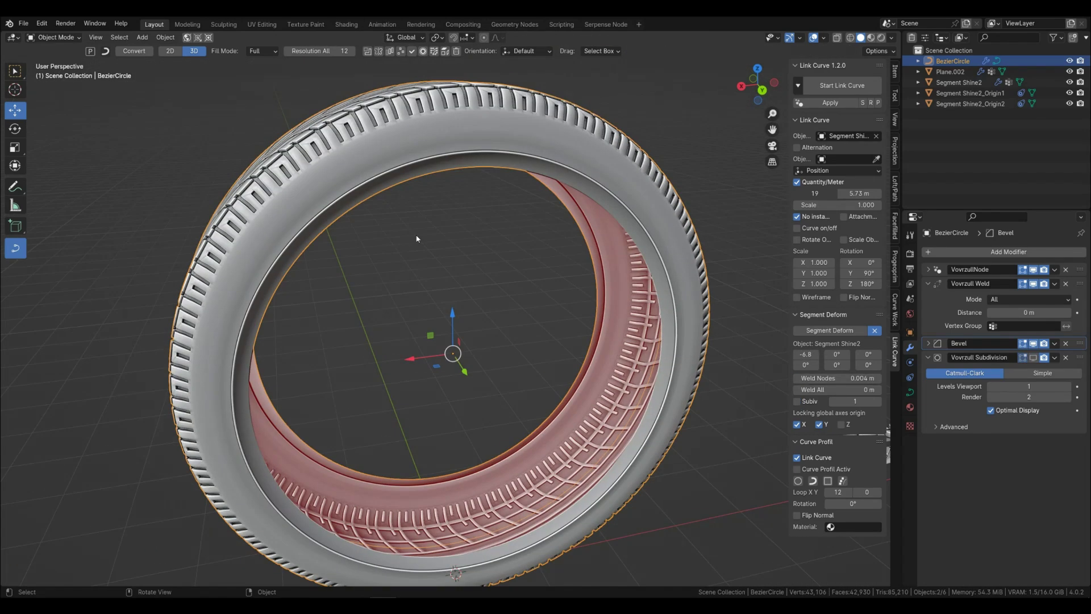
Step: Turn Subdiv back on, deselect the tyre and examine its smoothed surface
{"action": "left_click", "coordinate": [804, 405]}
{"action": "left_click", "coordinate": [706, 458]}
{"action": "scroll", "coordinate": [625, 409], "scroll_direction": "down", "scroll_amount": 2}
{"action": "middle_click_drag", "start_coordinate": [580, 375], "coordinate": [556, 400]}
{"action": "scroll", "coordinate": [556, 400], "scroll_direction": "up", "scroll_amount": 1}
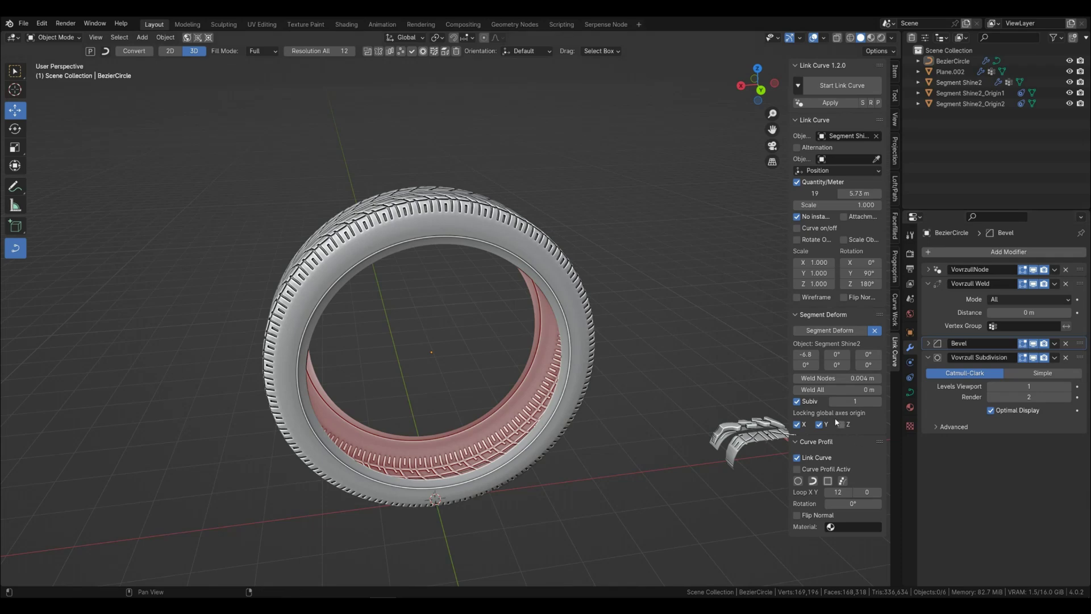
Step: Turn off Subdiv and the Bevel's viewport display, and set Scale to 1.510, the meter value to 5.88 m and the first angle to -9.4°
{"action": "left_click", "coordinate": [797, 401]}
{"action": "middle_click_drag", "start_coordinate": [682, 375], "coordinate": [555, 359]}
{"action": "mouse_move", "coordinate": [851, 205]}
{"action": "left_mouse_down"}
{"action": "mouse_move", "coordinate": [881, 205]}
{"action": "mouse_move", "coordinate": [866, 194]}
{"action": "left_mouse_up"}
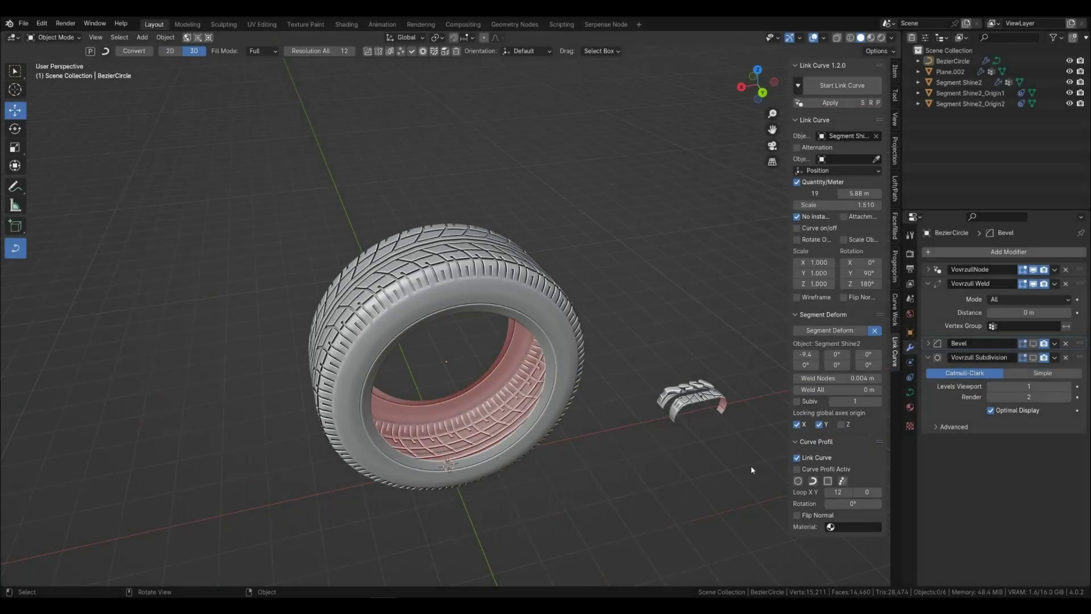
Step: Duplicate the tyre and move the copy along the Y axis in front of the original
{"action": "scroll", "coordinate": [446, 326], "scroll_direction": "down", "scroll_amount": 3}
{"action": "left_click", "coordinate": [446, 326]}
{"action": "key", "text": "shift+d"}
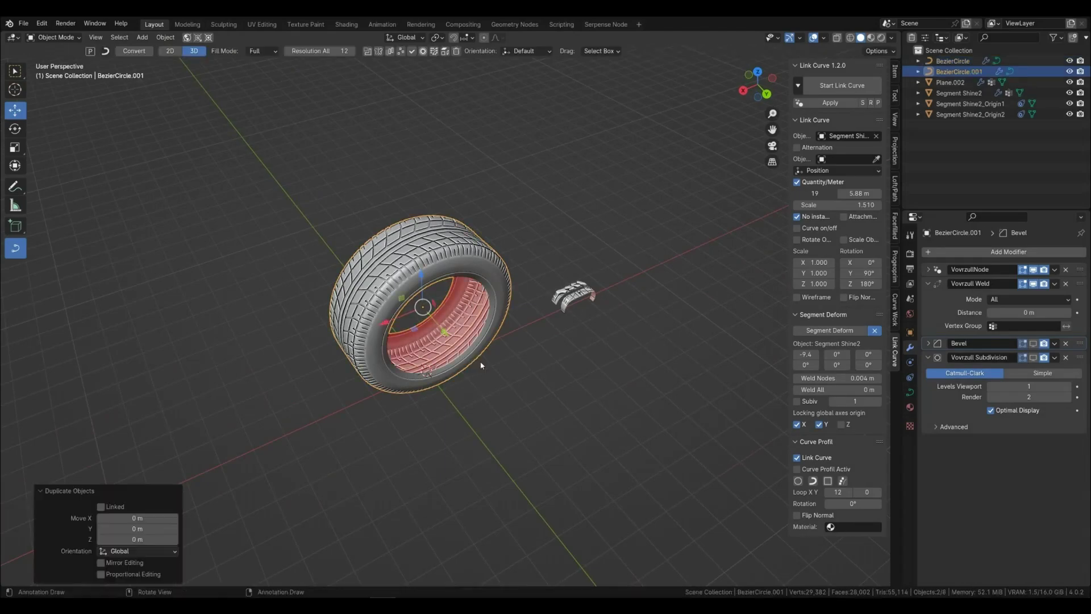
{"action": "key", "text": "y"}
{"action": "left_click", "coordinate": [532, 430]}
Step: Try different Link Curve Y, Z and X scales on the duplicated tyre
{"action": "middle_click_drag", "start_coordinate": [512, 434], "coordinate": [531, 438]}
{"action": "scroll", "coordinate": [530, 438], "scroll_direction": "up", "scroll_amount": 2}
{"action": "left_click_drag", "start_coordinate": [815, 273], "coordinate": [815, 273]}
{"action": "mouse_move", "coordinate": [815, 284]}
{"action": "left_mouse_down"}
{"action": "mouse_move", "coordinate": [824, 284]}
{"action": "mouse_move", "coordinate": [815, 284]}
{"action": "left_mouse_up"}
{"action": "middle_click_drag", "start_coordinate": [708, 317], "coordinate": [666, 312]}
{"action": "mouse_move", "coordinate": [815, 263]}
{"action": "left_mouse_down"}
{"action": "mouse_move", "coordinate": [841, 262]}
{"action": "mouse_move", "coordinate": [814, 262]}
{"action": "left_mouse_up"}
{"action": "middle_click_drag", "start_coordinate": [568, 318], "coordinate": [523, 335]}
Step: Replace the duplicated tyre's segment object with Plane.002
{"action": "left_click", "coordinate": [877, 137]}
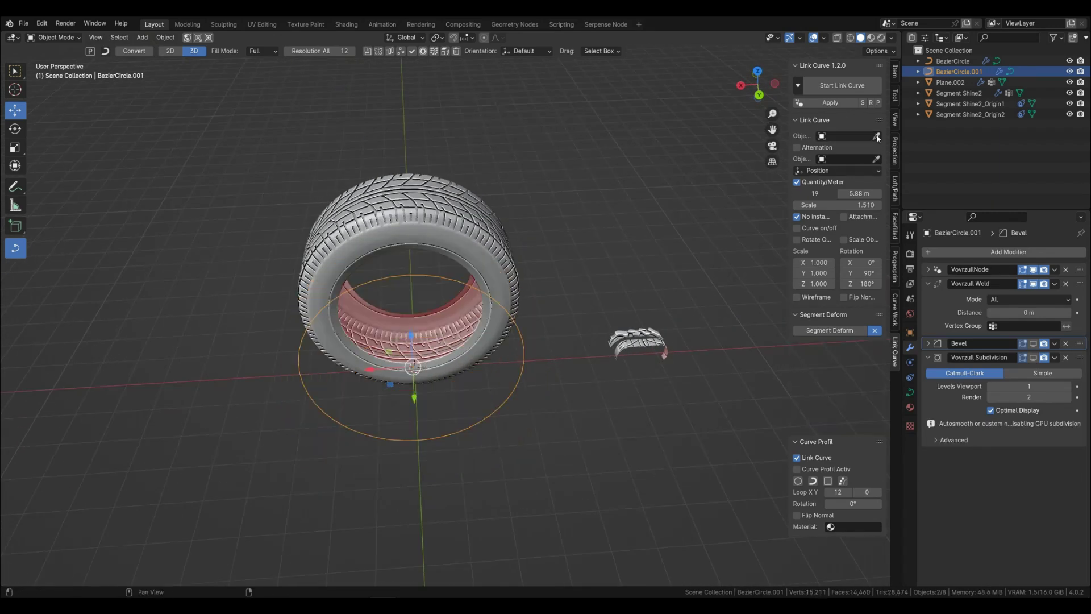
{"action": "left_click", "coordinate": [646, 332]}
{"action": "left_click", "coordinate": [523, 362]}
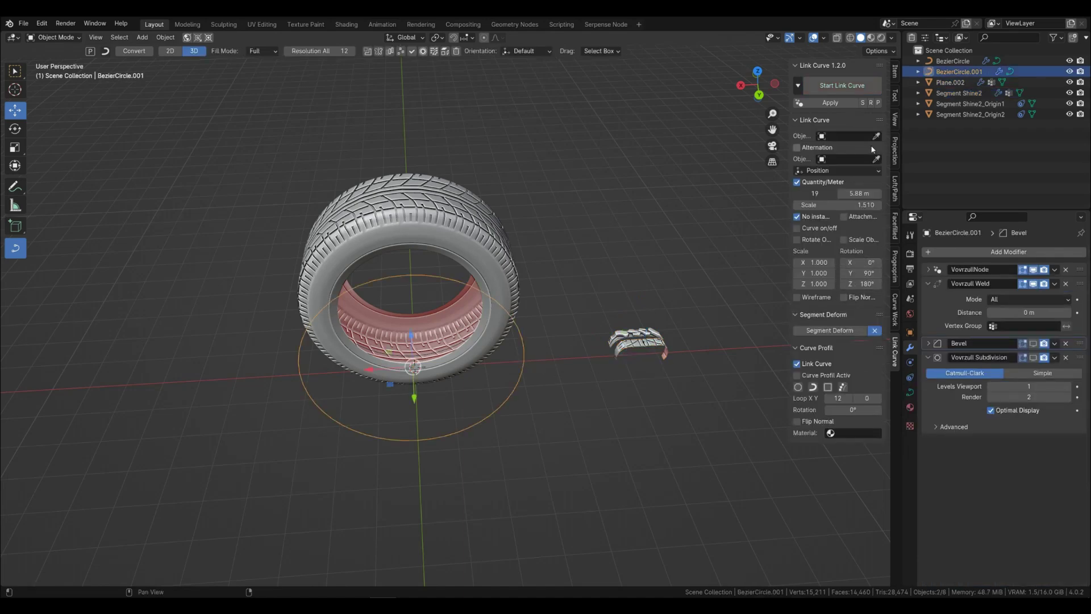
{"action": "left_click", "coordinate": [625, 327]}
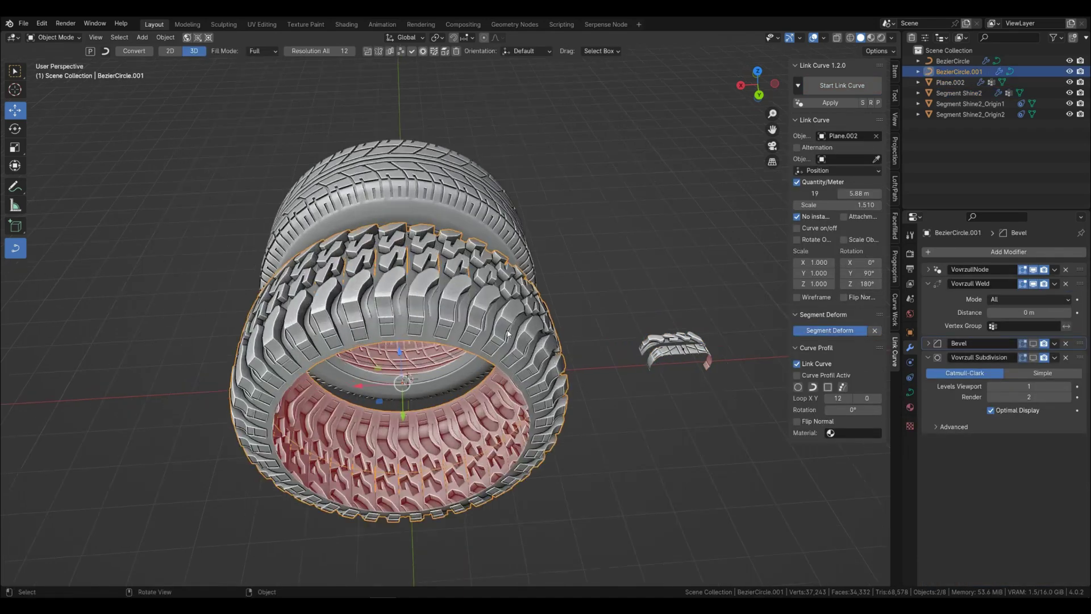
{"action": "scroll", "coordinate": [520, 348], "scroll_direction": "up", "scroll_amount": 2}
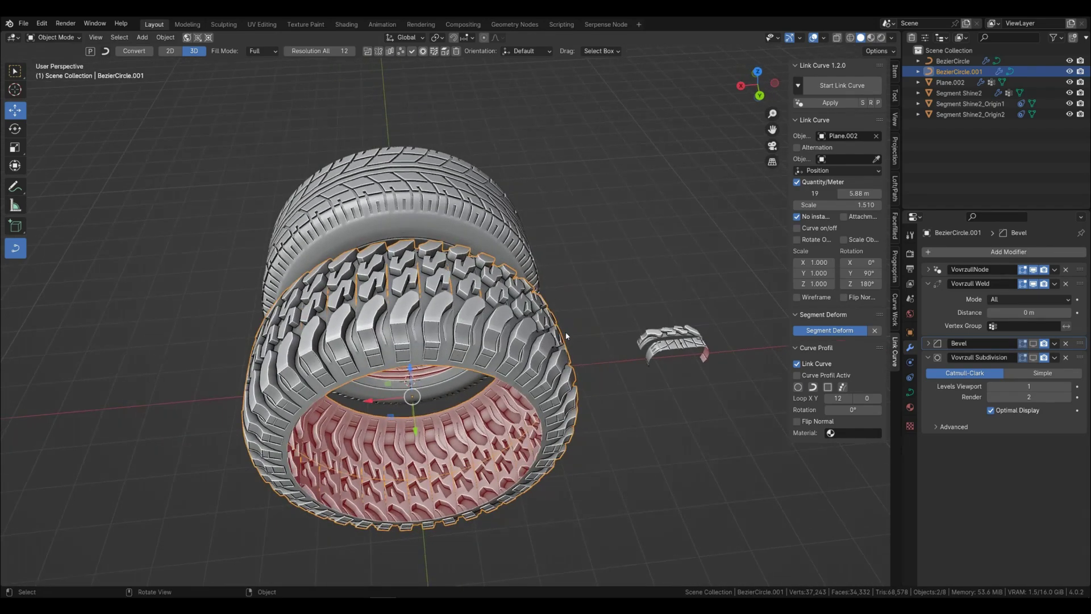
{"action": "middle_click_drag", "start_coordinate": [564, 335], "coordinate": [557, 336]}
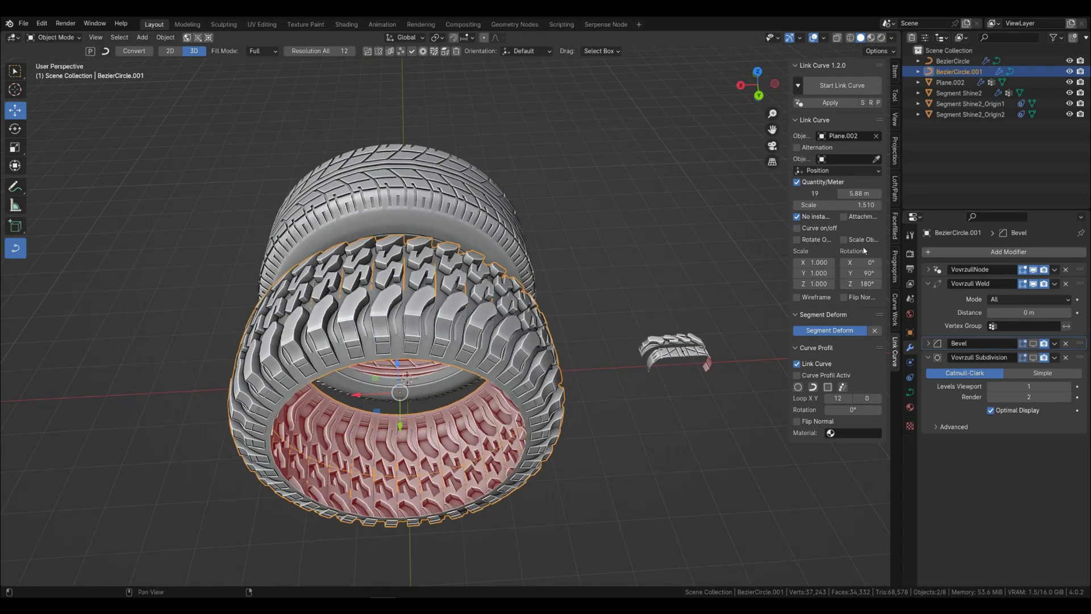
Step: Enable Segment Deform for Plane.002 and set its first angle to about -13°
{"action": "left_click", "coordinate": [821, 334]}
{"action": "middle_click_drag", "start_coordinate": [617, 372], "coordinate": [592, 376]}
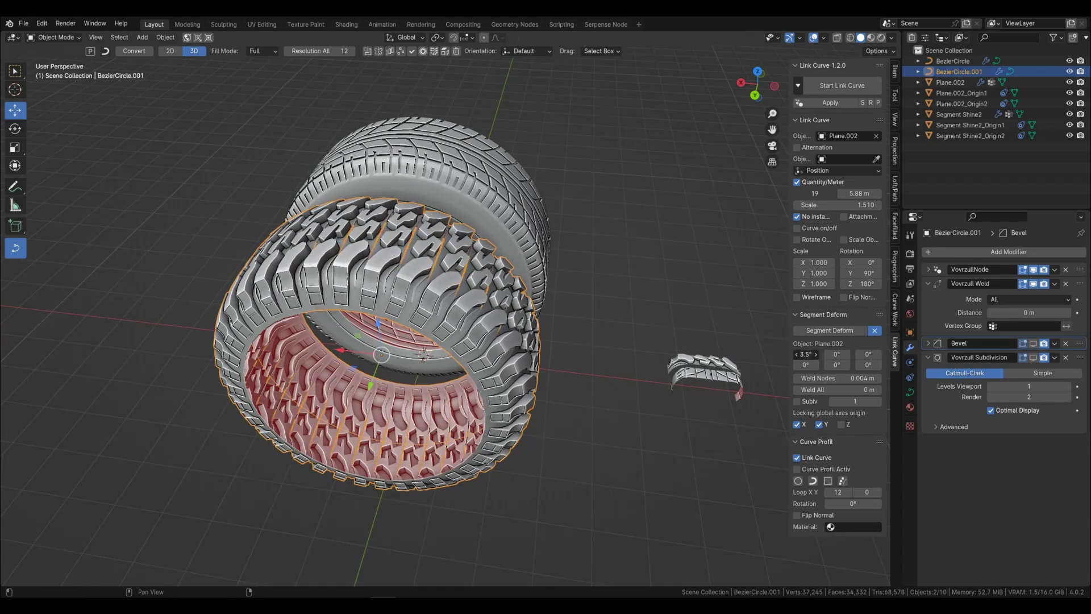
{"action": "left_click_drag", "start_coordinate": [806, 354], "coordinate": [764, 355]}
{"action": "scroll", "coordinate": [330, 254], "scroll_direction": "up", "scroll_amount": 2}
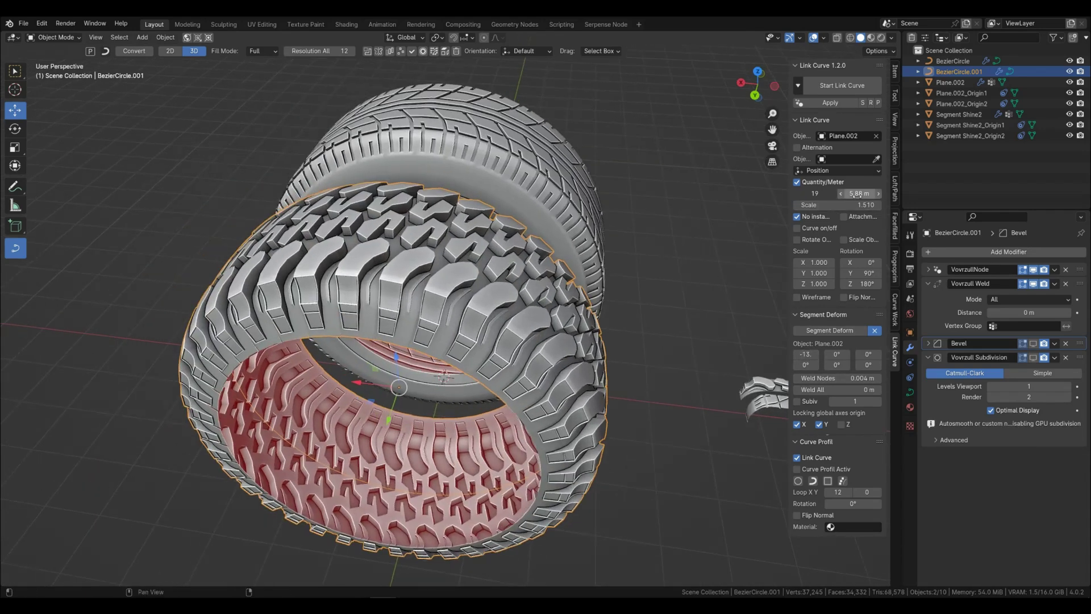
Step: Set the meter value to 5.48 m and the first Segment Deform angle to about -11° on the new tyre
{"action": "mouse_move", "coordinate": [857, 193]}
{"action": "left_mouse_down"}
{"action": "mouse_move", "coordinate": [841, 194]}
{"action": "mouse_move", "coordinate": [870, 196]}
{"action": "left_mouse_up"}
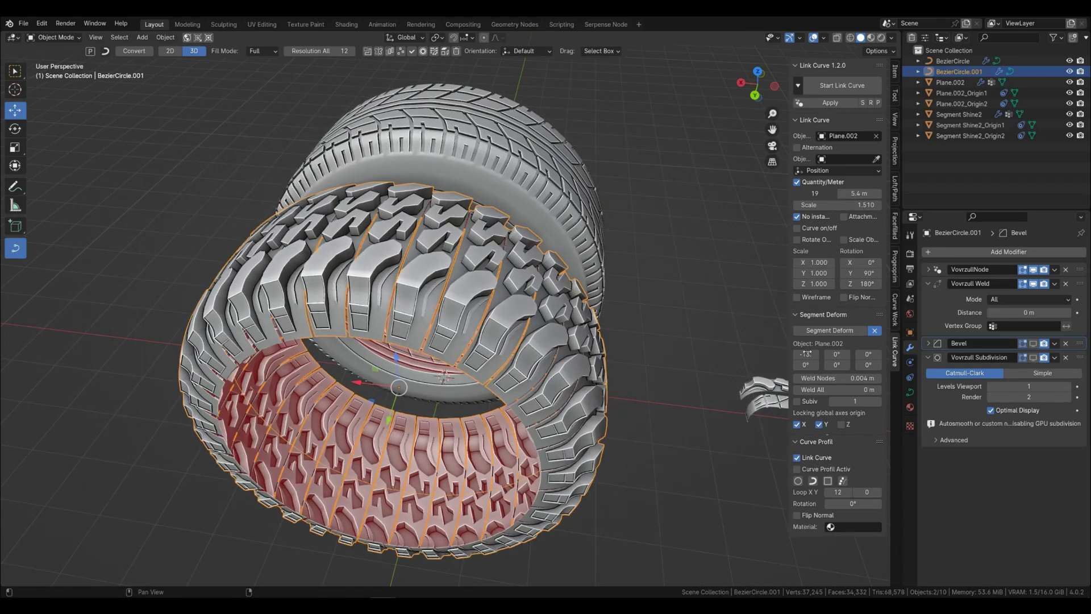
{"action": "left_click_drag", "start_coordinate": [807, 354], "coordinate": [816, 353]}
{"action": "left_click_drag", "start_coordinate": [860, 193], "coordinate": [864, 194]}
{"action": "left_click_drag", "start_coordinate": [806, 354], "coordinate": [810, 354]}
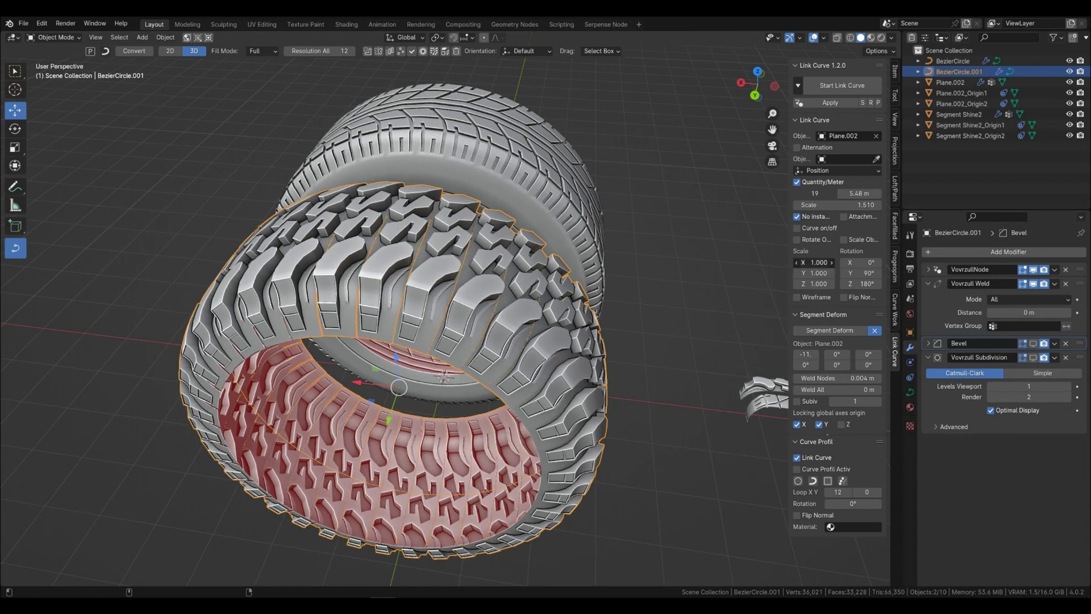
{"action": "key", "text": "r"}
{"action": "key", "text": "z"}
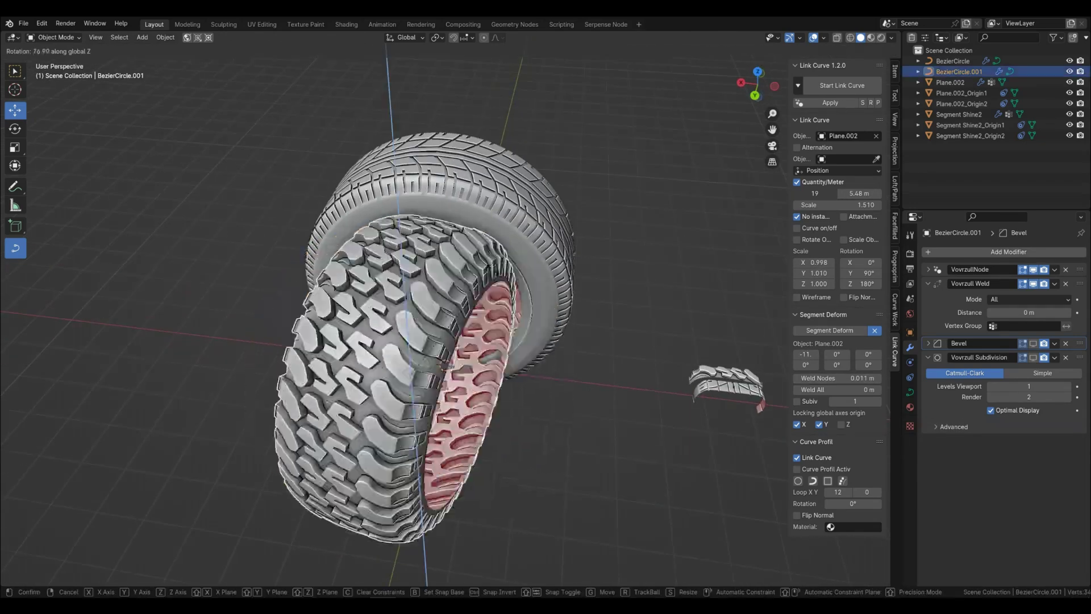
{"action": "right_click", "coordinate": [593, 421]}
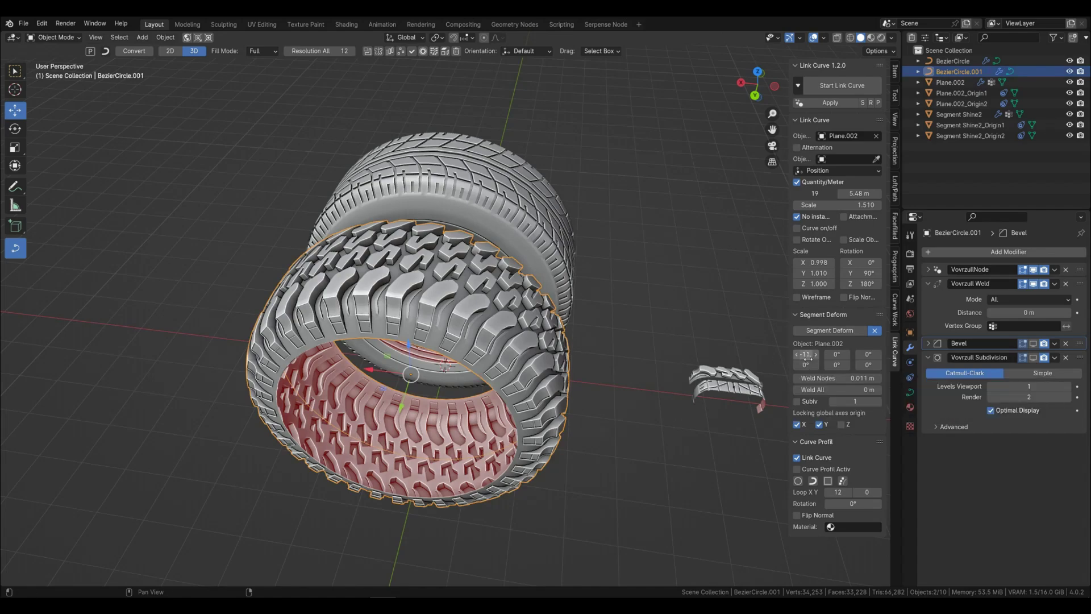
Step: Set the first Segment Deform angle to 0°, the angle below it to 95.1° and the meter value to 6.8 m
{"action": "left_click_drag", "start_coordinate": [805, 365], "coordinate": [830, 365]}
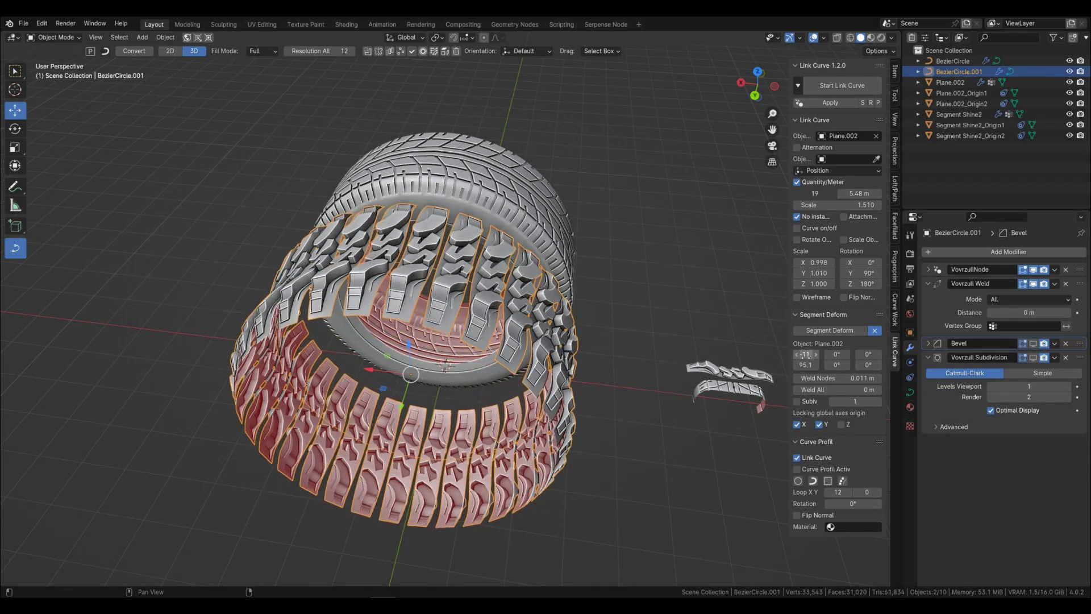
{"action": "key", "text": "Return"}
{"action": "middle_click_drag", "start_coordinate": [599, 401], "coordinate": [599, 410]}
{"action": "left_click_drag", "start_coordinate": [859, 194], "coordinate": [885, 193]}
{"action": "middle_click_drag", "start_coordinate": [608, 392], "coordinate": [594, 392]}
{"action": "left_click_drag", "start_coordinate": [859, 194], "coordinate": [864, 194]}
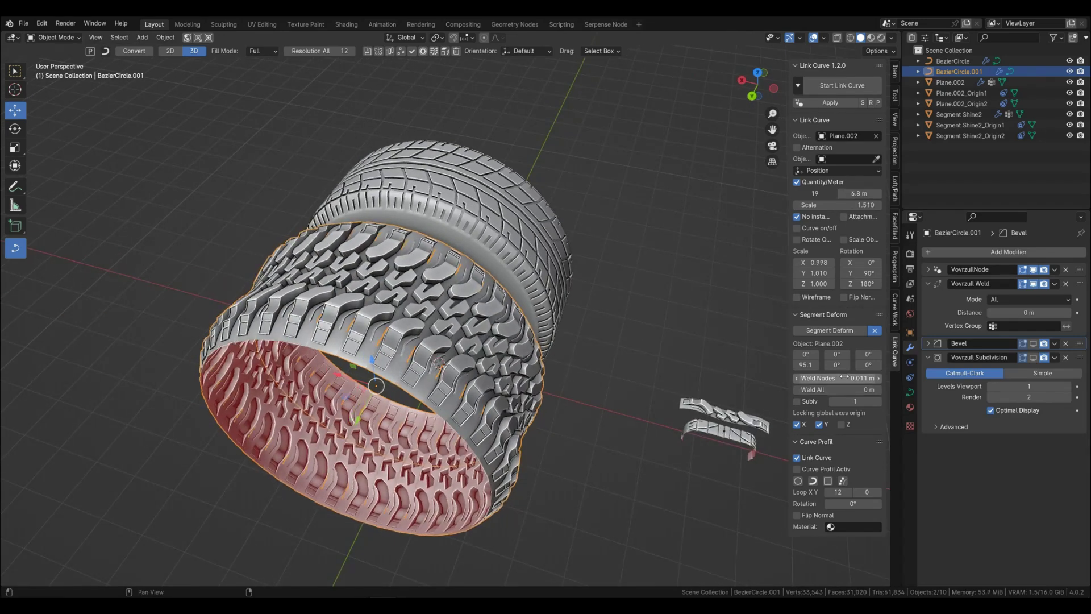
Step: Set Weld Nodes to 0.015 m and the Link Curve Y scale to 0.996 on the new tyre
{"action": "left_click_drag", "start_coordinate": [838, 378], "coordinate": [843, 379]}
{"action": "middle_click_drag", "start_coordinate": [651, 451], "coordinate": [664, 452]}
{"action": "left_click", "coordinate": [654, 449]}
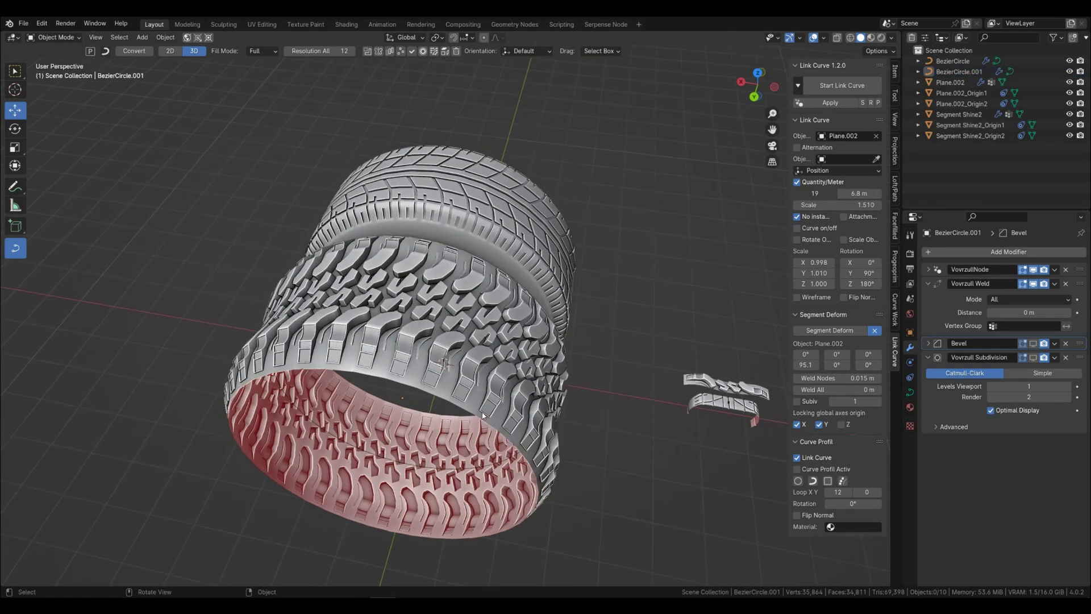
{"action": "left_click", "coordinate": [540, 369]}
{"action": "left_click_drag", "start_coordinate": [815, 273], "coordinate": [808, 273]}
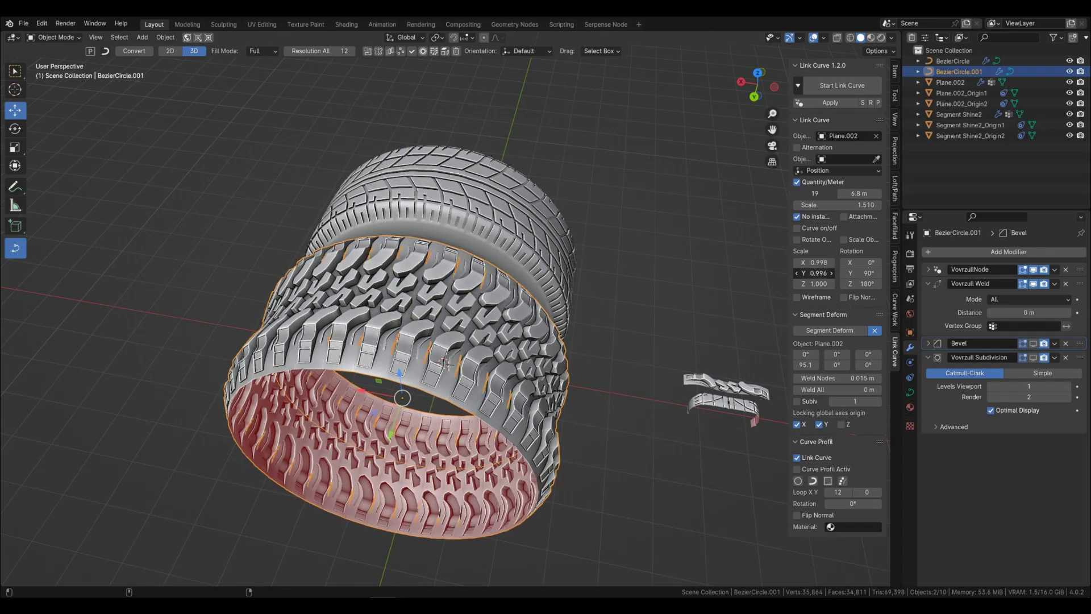
{"action": "left_click", "coordinate": [672, 429]}
{"action": "middle_click_drag", "start_coordinate": [672, 429], "coordinate": [685, 431]}
Step: Change the Segment Deform angle below the first one to a negative value and reset the Link Curve X and Y scales to 1
{"action": "mouse_move", "coordinate": [818, 284]}
{"action": "left_mouse_down"}
{"action": "mouse_move", "coordinate": [791, 284]}
{"action": "mouse_move", "coordinate": [815, 284]}
{"action": "mouse_move", "coordinate": [795, 273]}
{"action": "mouse_move", "coordinate": [817, 273]}
{"action": "left_mouse_up"}
{"action": "left_click_drag", "start_coordinate": [806, 365], "coordinate": [749, 365]}
{"action": "middle_click_drag", "start_coordinate": [715, 392], "coordinate": [716, 378]}
{"action": "left_click", "coordinate": [814, 262]}
{"action": "type", "text": "1"}
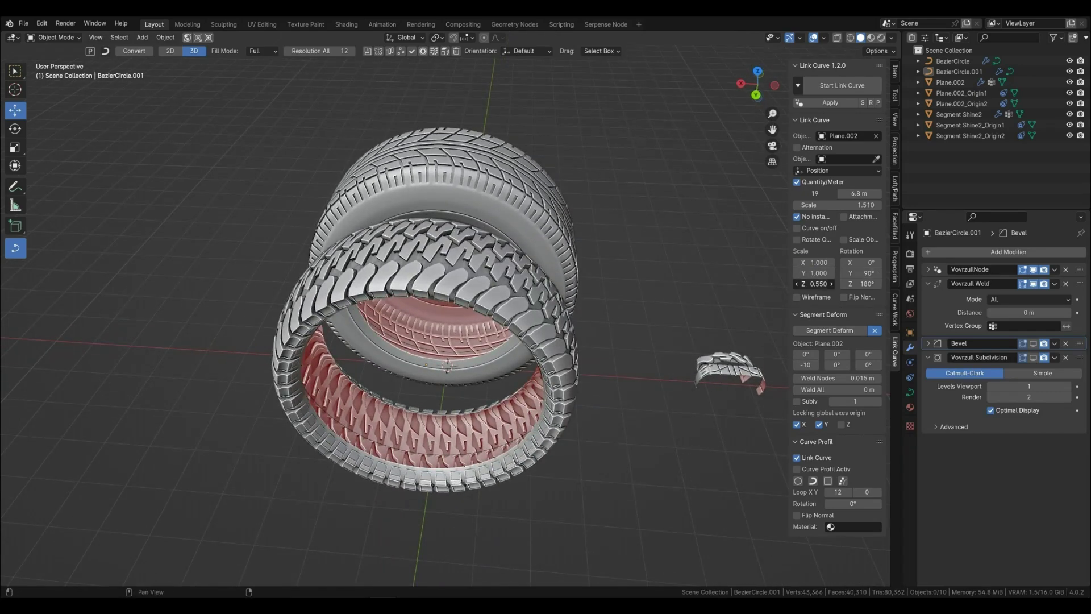
Step: Set the Link Curve Z scale to 1.400, the meter value to 5.39 m and the first Segment Deform angle to 6°
{"action": "left_click_drag", "start_coordinate": [818, 284], "coordinate": [803, 283]}
{"action": "middle_click_drag", "start_coordinate": [534, 352], "coordinate": [557, 350]}
{"action": "scroll", "coordinate": [557, 350], "scroll_direction": "up", "scroll_amount": 1}
{"action": "left_click_drag", "start_coordinate": [806, 355], "coordinate": [823, 354]}
{"action": "left_click_drag", "start_coordinate": [859, 194], "coordinate": [819, 194]}
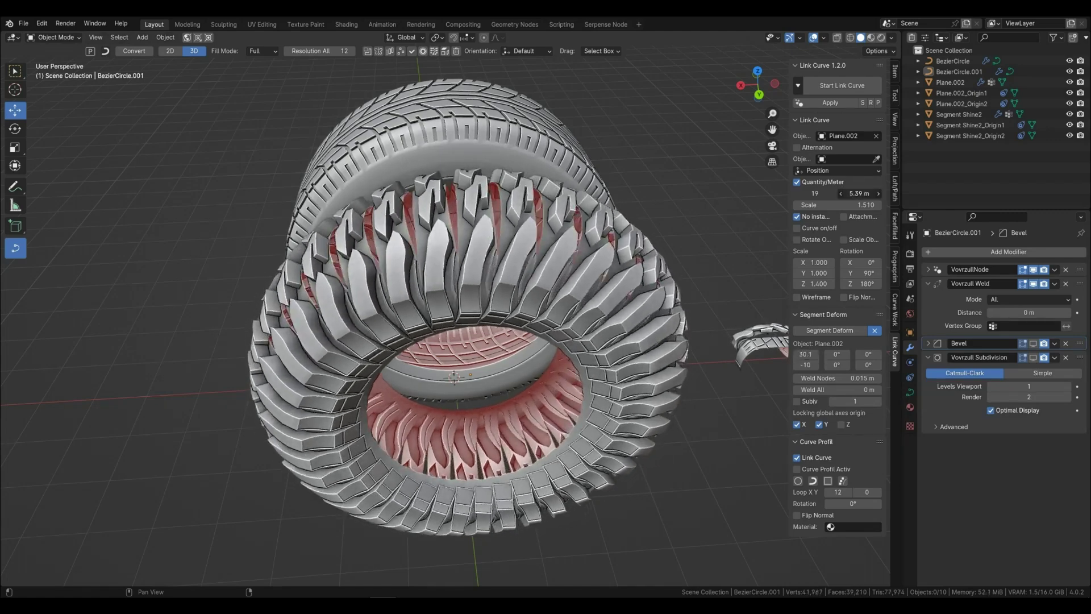
{"action": "mouse_move", "coordinate": [806, 354]}
{"action": "left_mouse_down"}
{"action": "mouse_move", "coordinate": [816, 355]}
{"action": "mouse_move", "coordinate": [794, 355]}
{"action": "left_mouse_up"}
Step: Try a meter value of 4.39 m with Segment Deform angles of -44° and -91°, and undo these changes
{"action": "left_click_drag", "start_coordinate": [860, 194], "coordinate": [833, 193]}
{"action": "left_click_drag", "start_coordinate": [806, 355], "coordinate": [760, 365]}
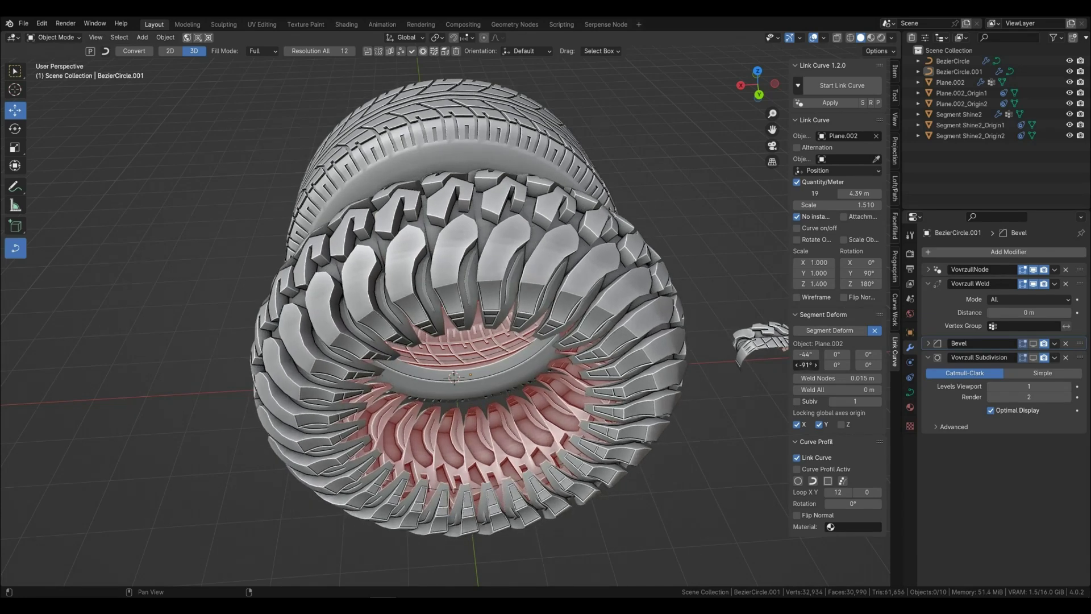
{"action": "key", "text": "ctrl+z"}
{"action": "key", "text": "ctrl+z"}
{"action": "key", "text": "ctrl+z"}
{"action": "key", "text": "ctrl+z"}
{"action": "key", "text": "ctrl+z"}
{"action": "key", "text": "ctrl+z"}
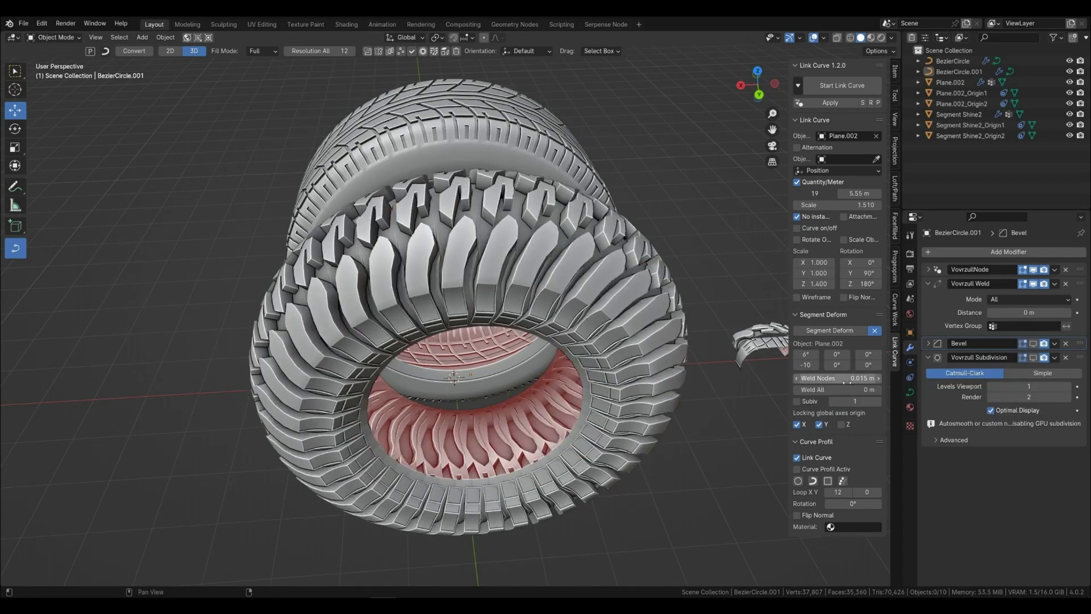